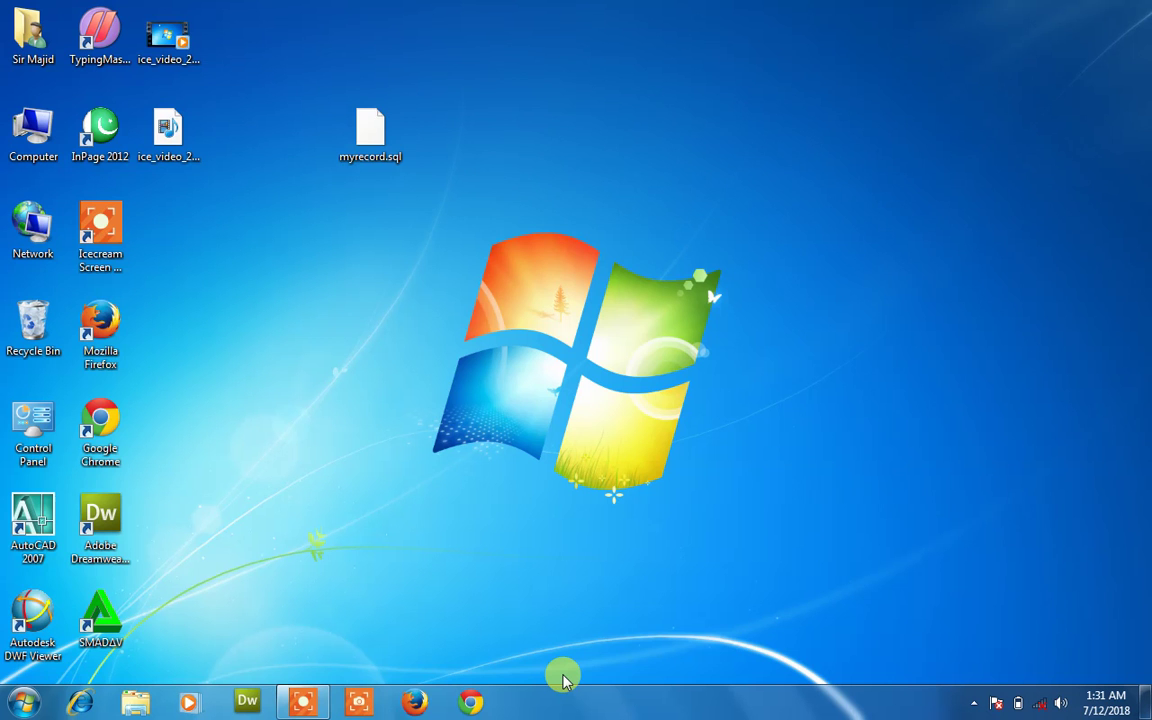
pyautogui.moveTo(370, 132); pyautogui.dragTo(355, 160)
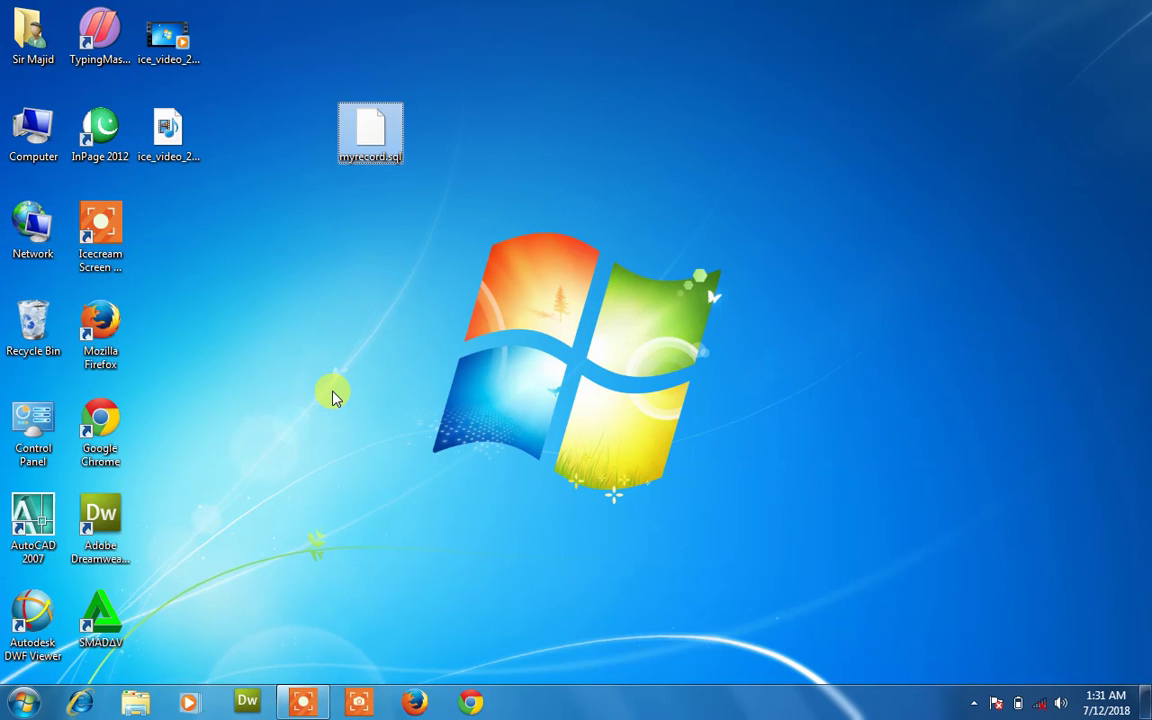
pyautogui.rightClick(360, 275)
pyautogui.click(402, 337)
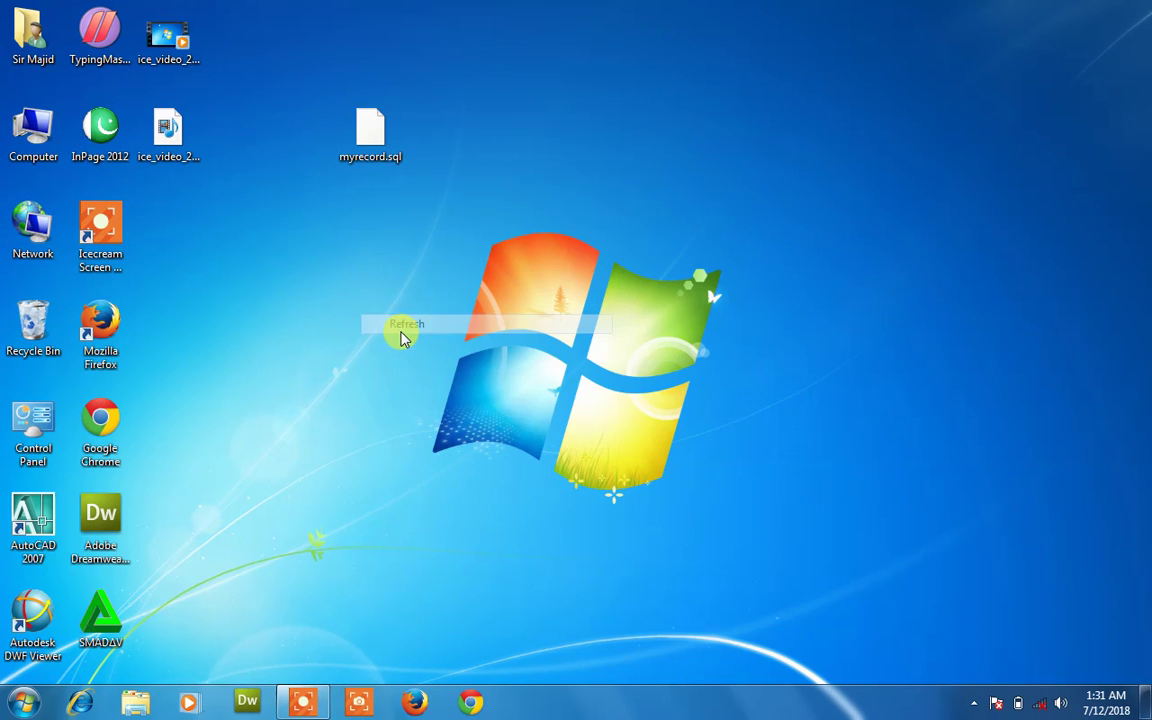
# Find and open the XAMPP Control Panel, check the status of Apache and MySQL, and close the panel
pyautogui.click(22, 703)
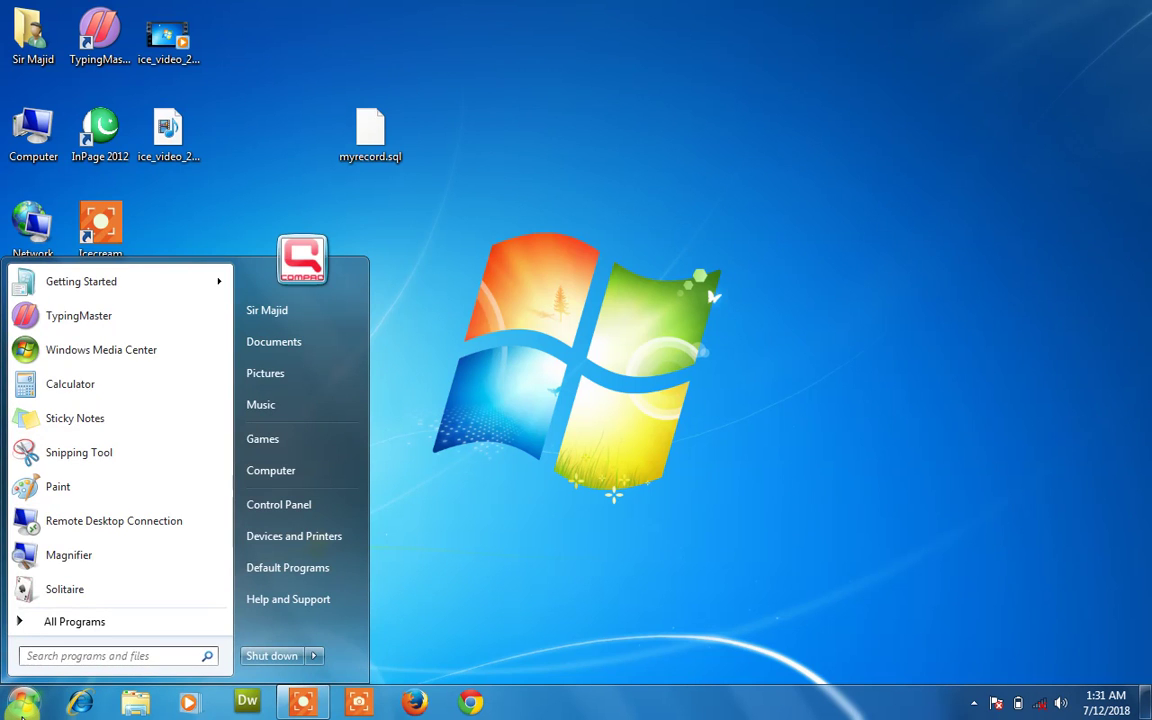
pyautogui.write('xamm')
pyautogui.press('BackSpace')
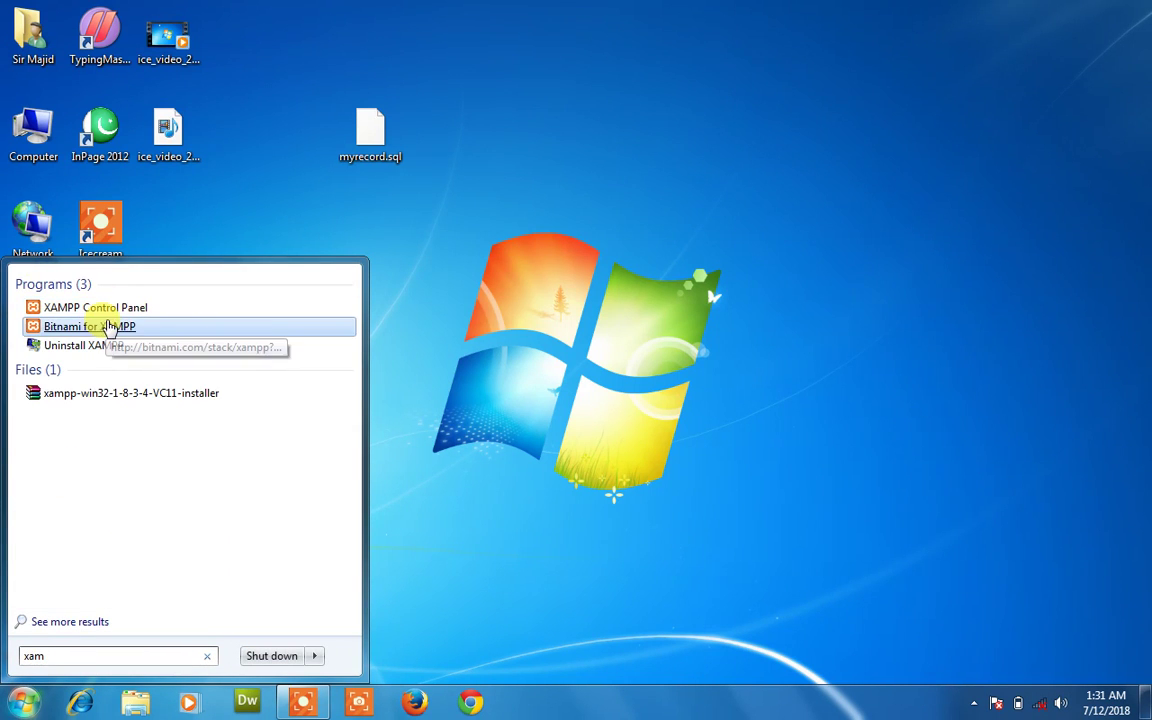
pyautogui.click(90, 308)
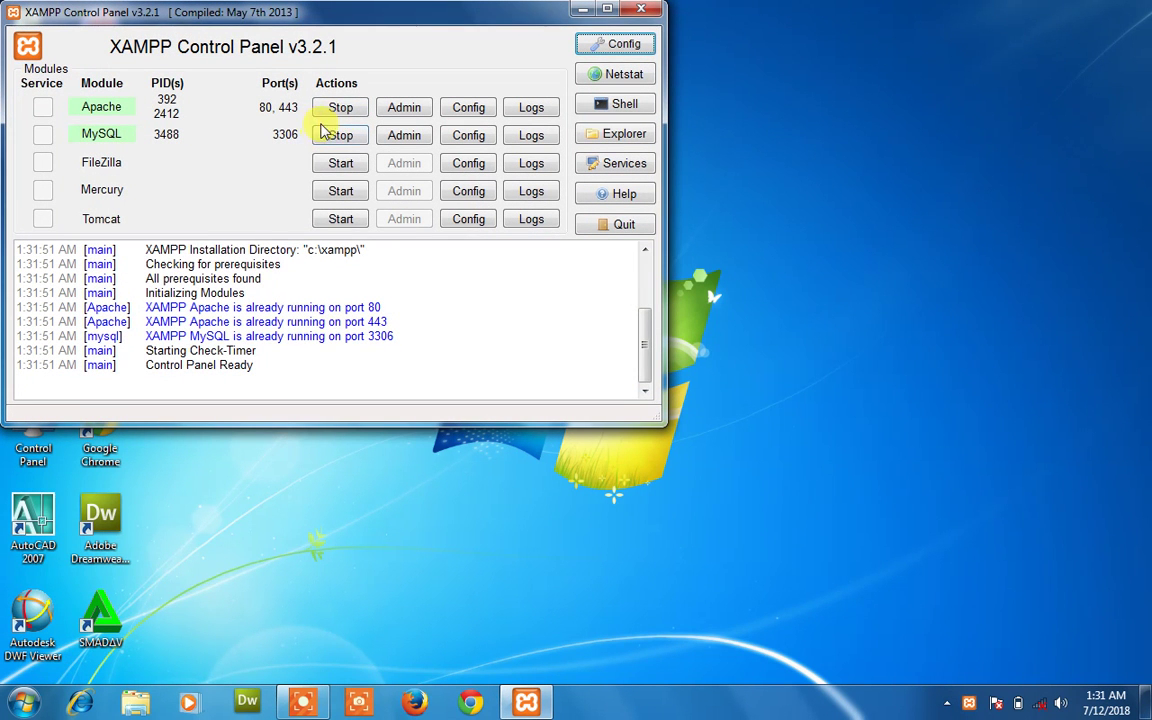
pyautogui.click(650, 9)
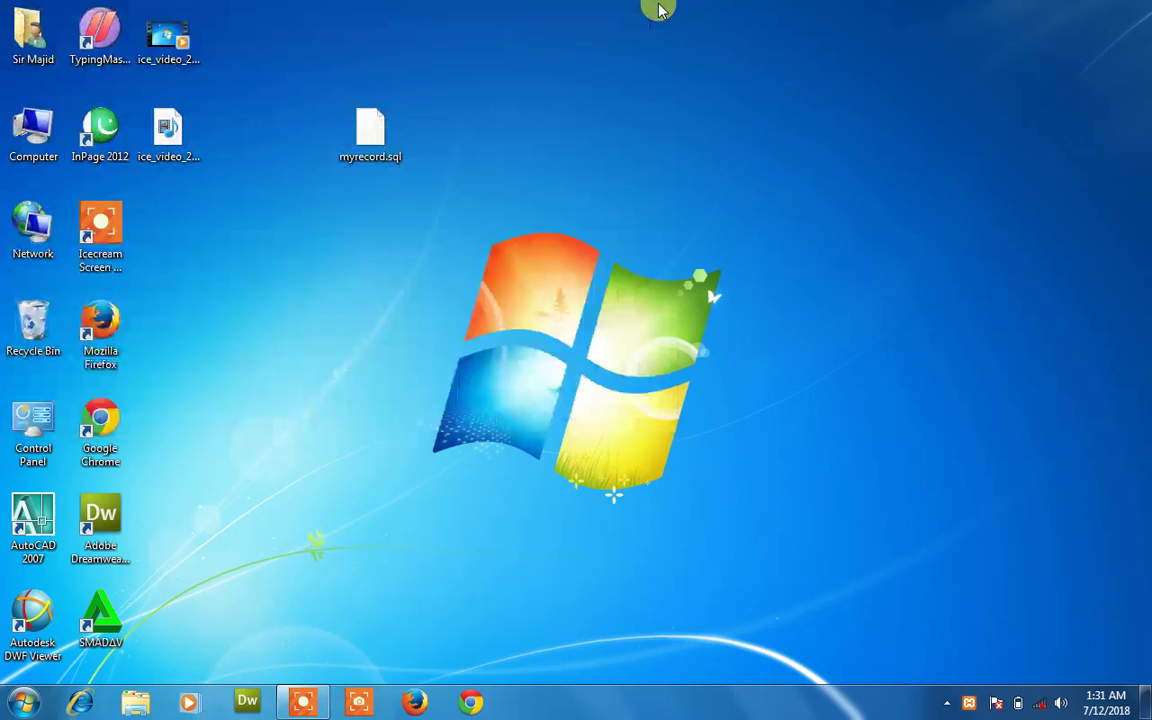
# Open localhost in Google Chrome, enter the English XAMPP page and open phpMyAdmin from it
pyautogui.click(472, 703)
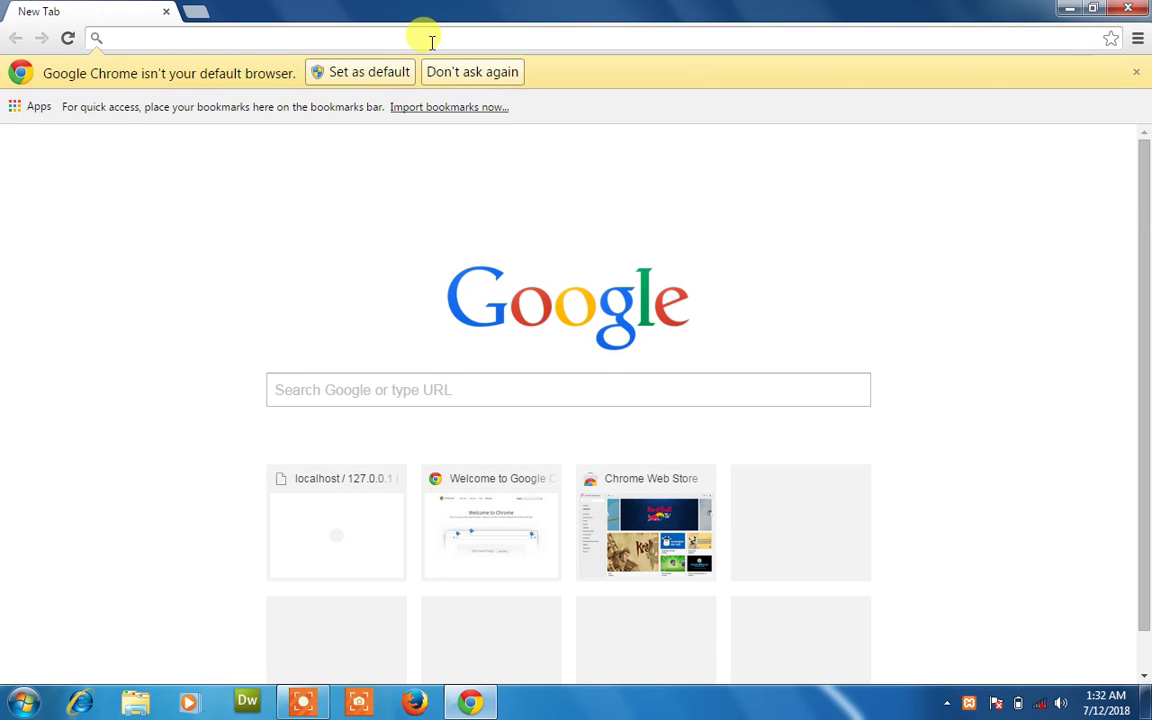
pyautogui.write('localhost')
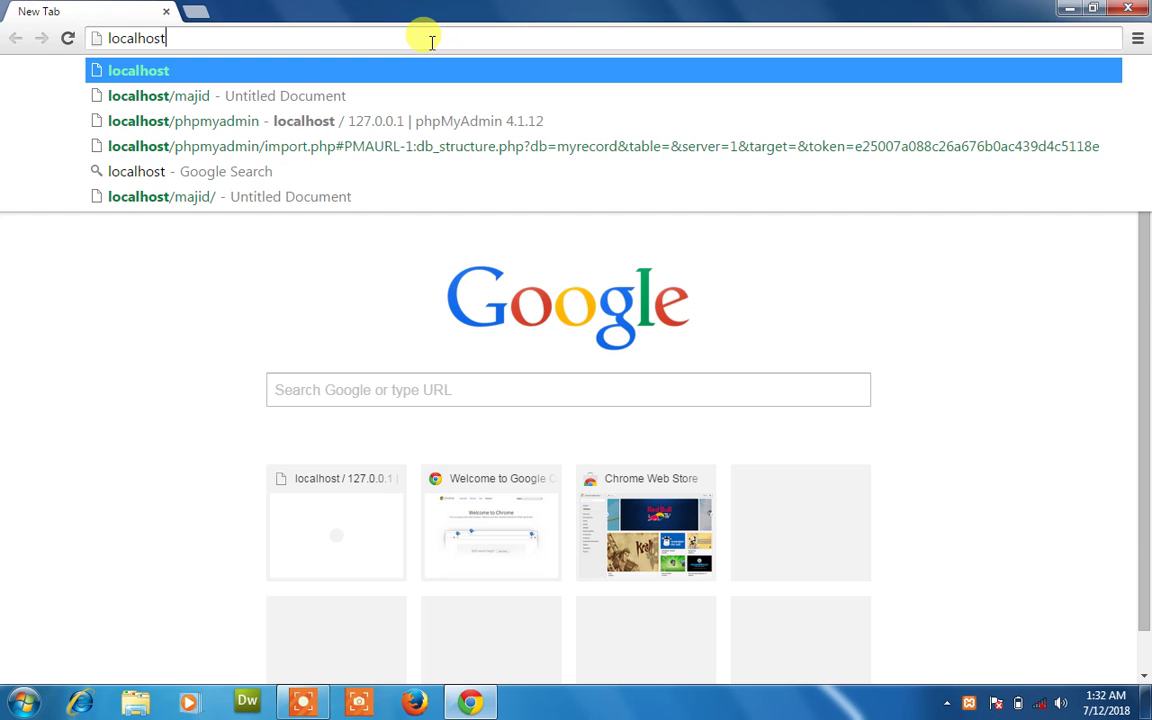
pyautogui.press('Return')
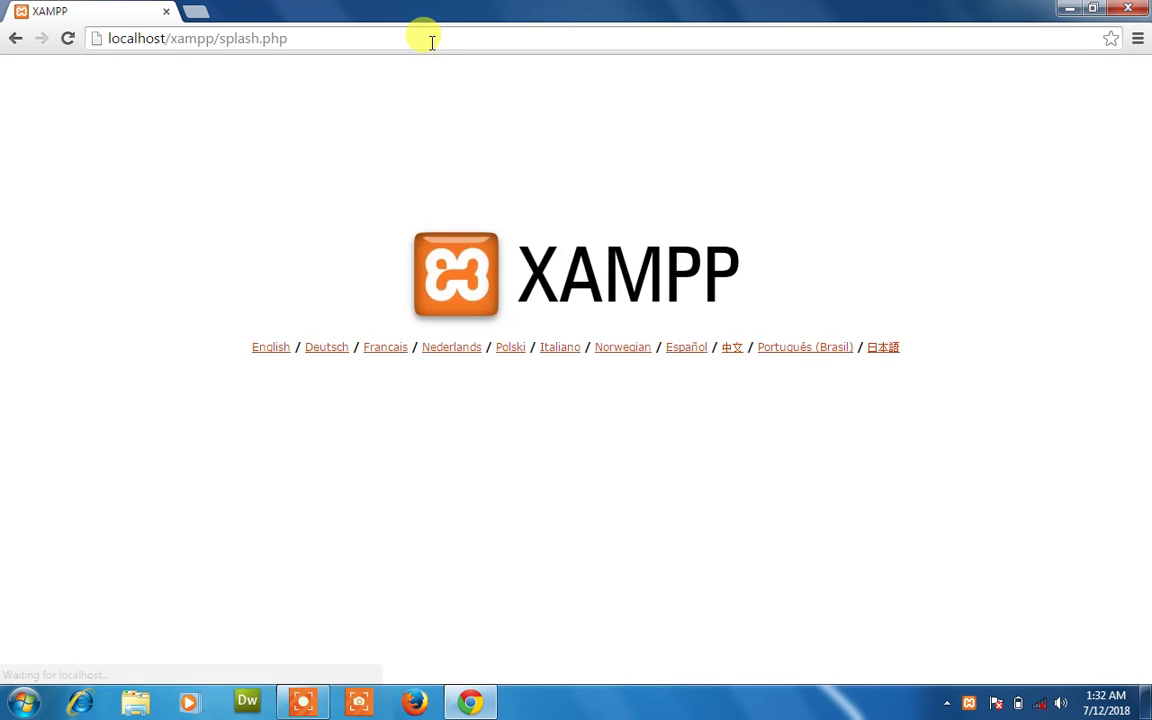
pyautogui.click(270, 348)
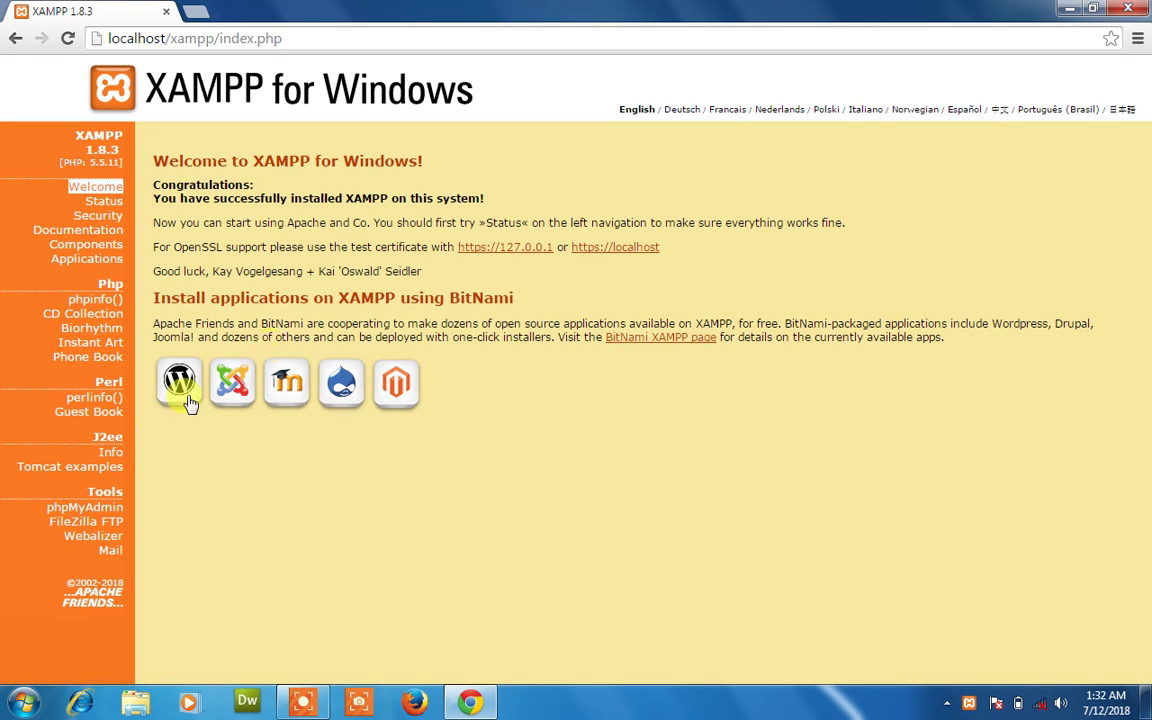
pyautogui.click(100, 510)
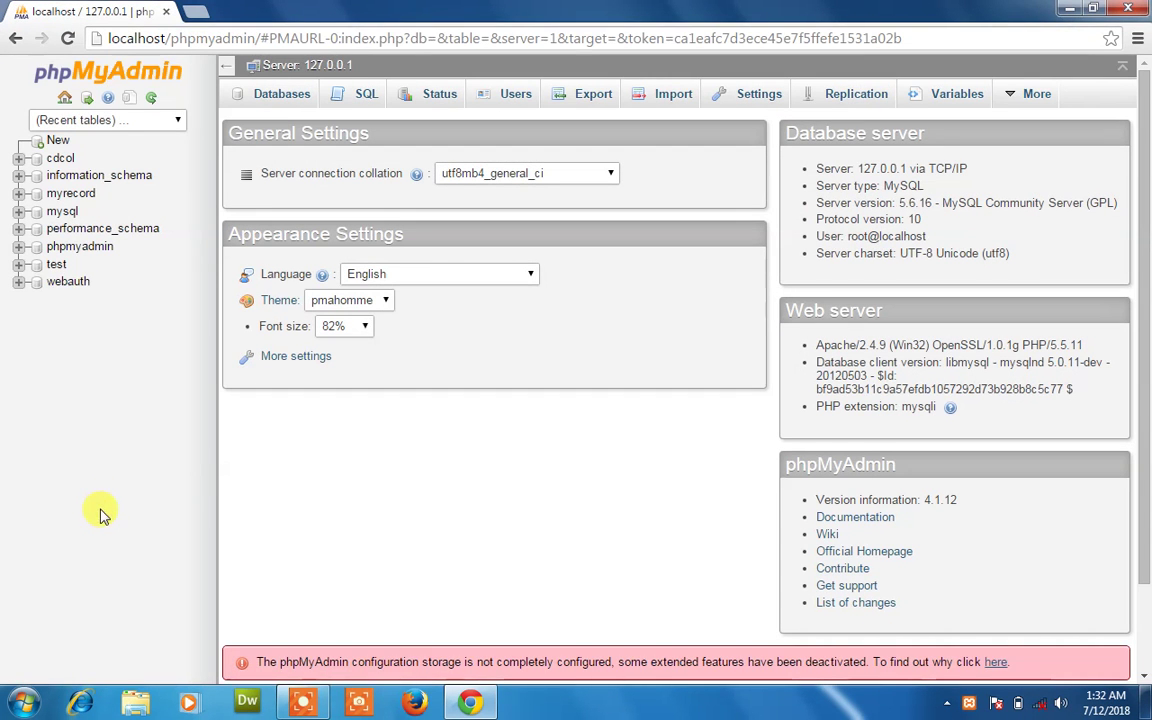
# Open phpMyAdmin directly at localhost/phpmyadmin in a second browser tab and close the first tab
pyautogui.click(195, 17)
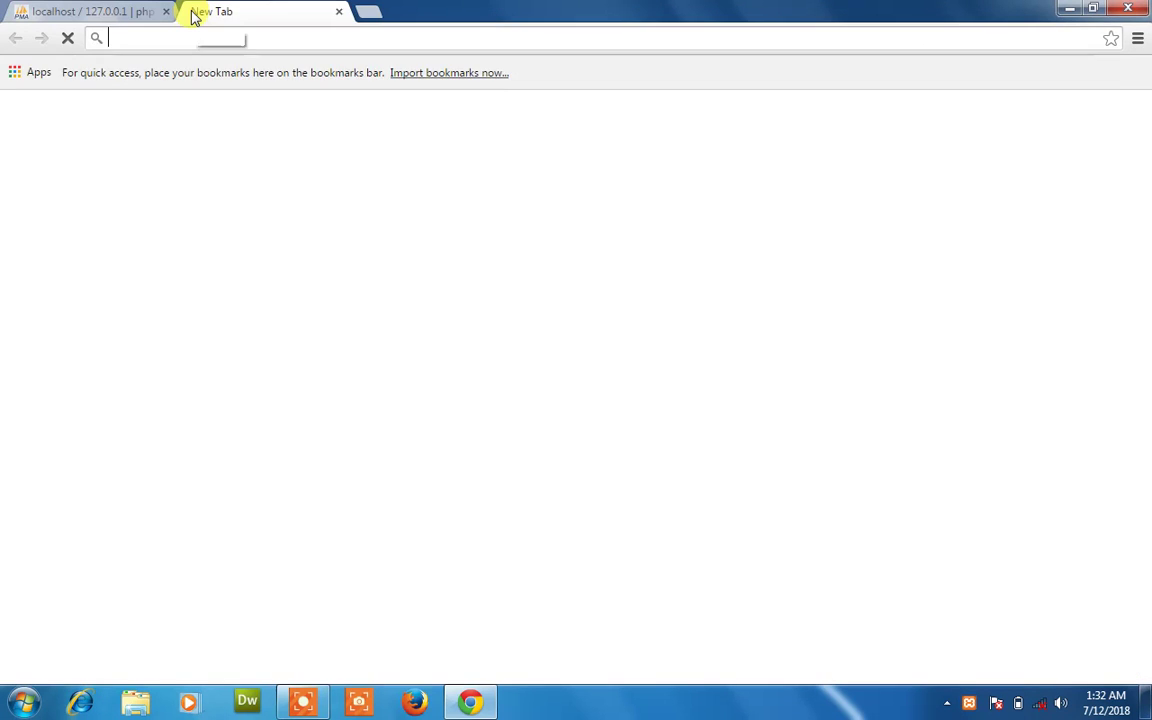
pyautogui.write('localhost/')
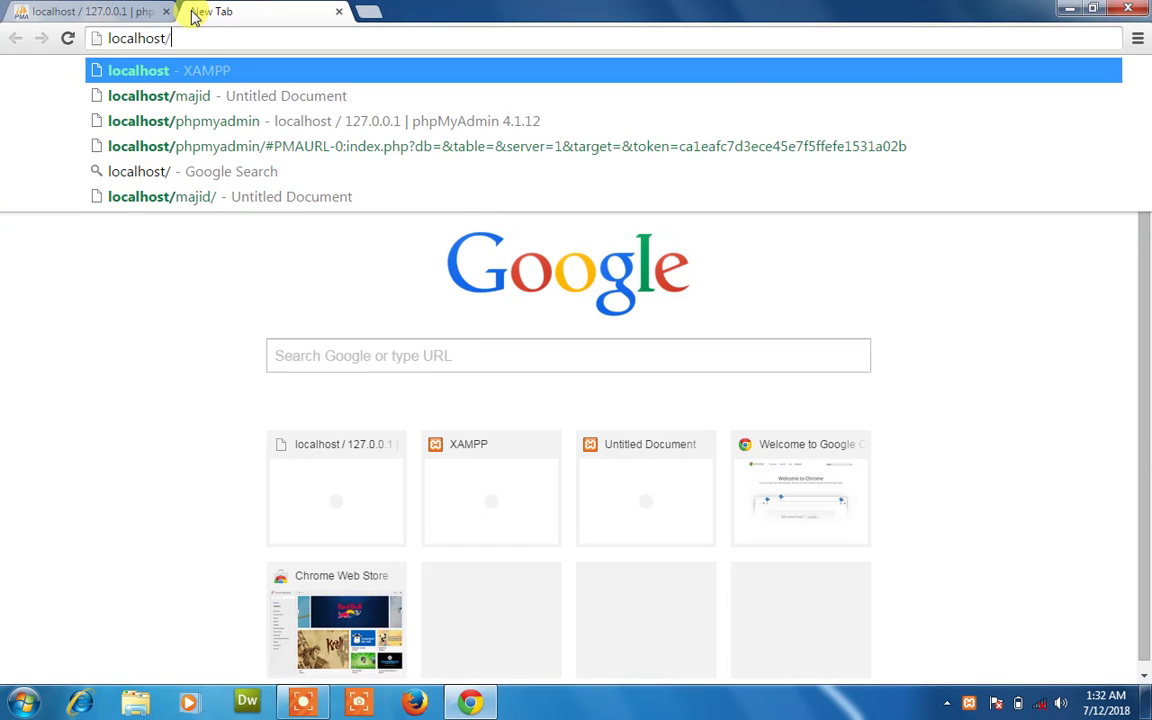
pyautogui.write('ph')
pyautogui.press('BackSpace')
pyautogui.write('php')
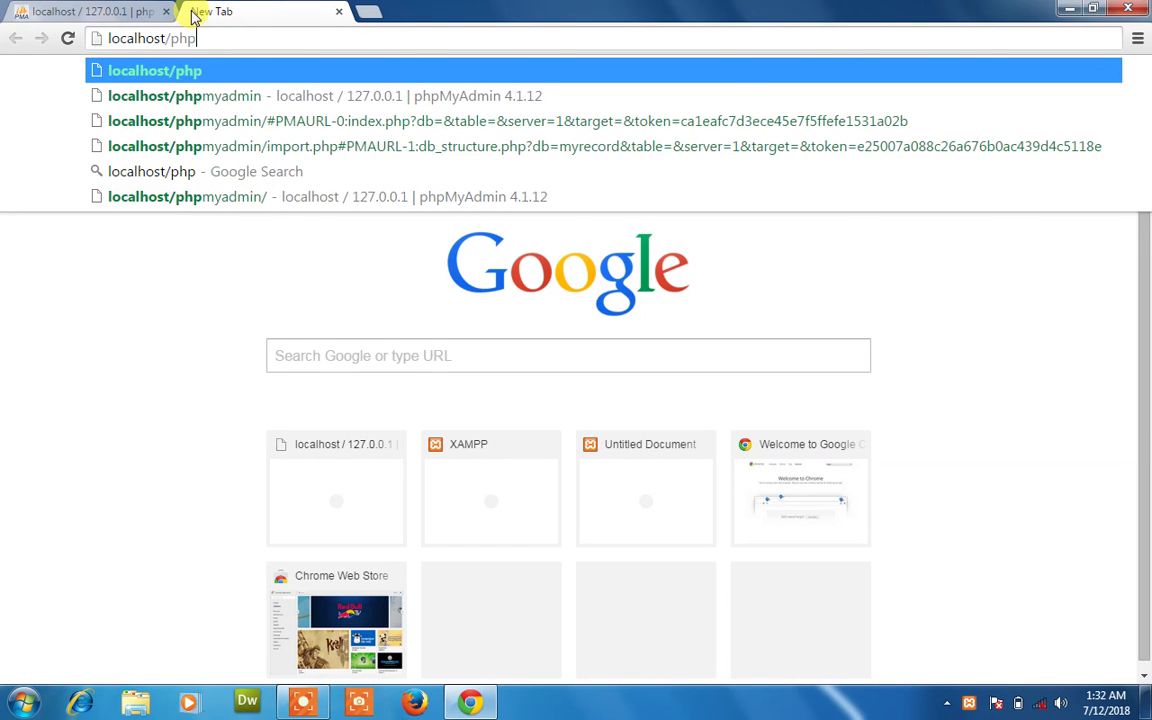
pyautogui.write('myadm')
pyautogui.press('BackSpace')
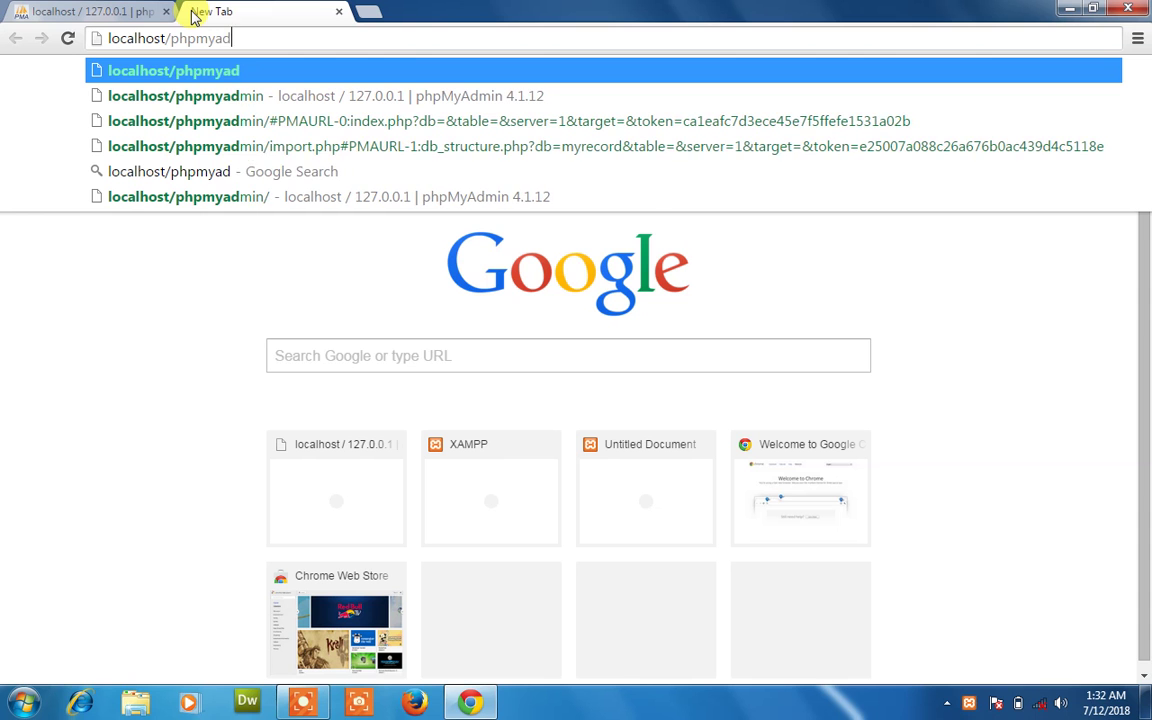
pyautogui.write('min')
pyautogui.press('Return')
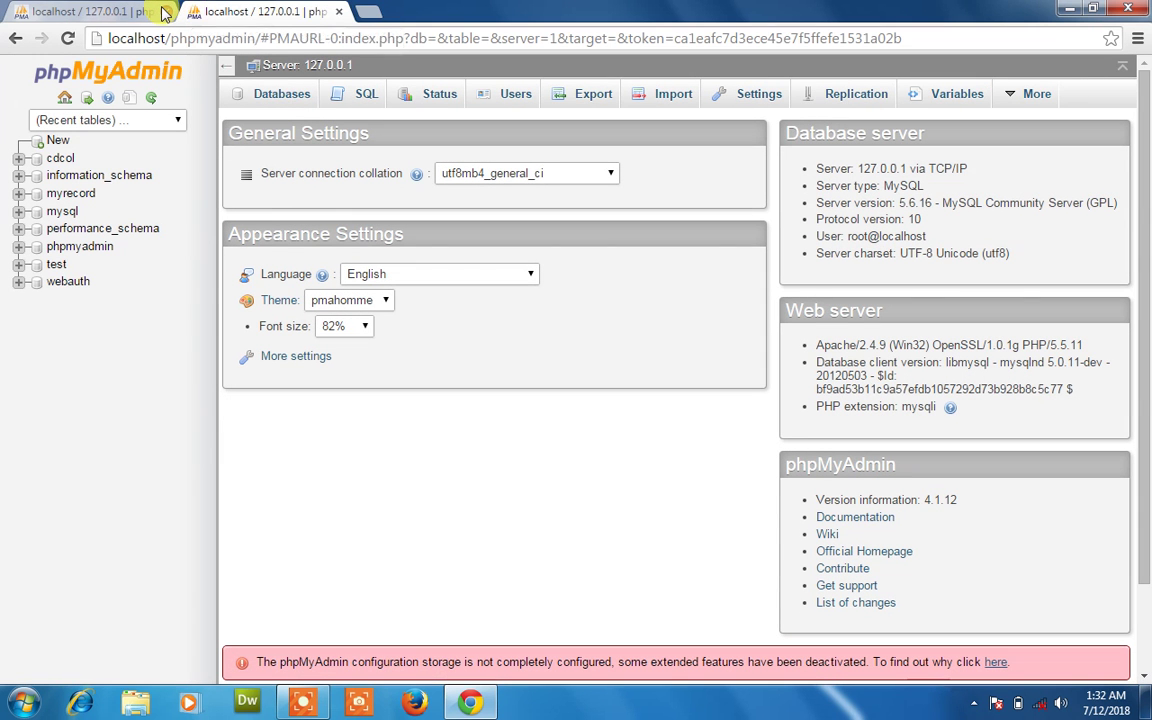
pyautogui.click(165, 11)
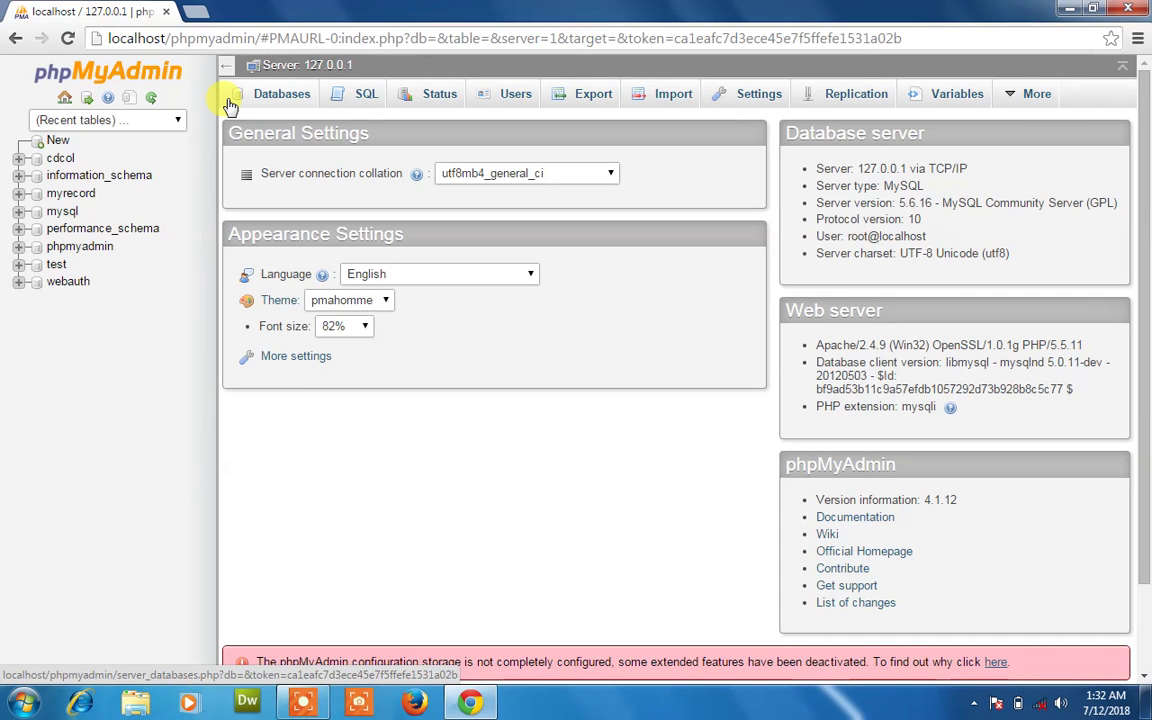
# Open the form for a new database, and copy the name of the desktop file myrecord.sql without its extension
pyautogui.click(60, 141)
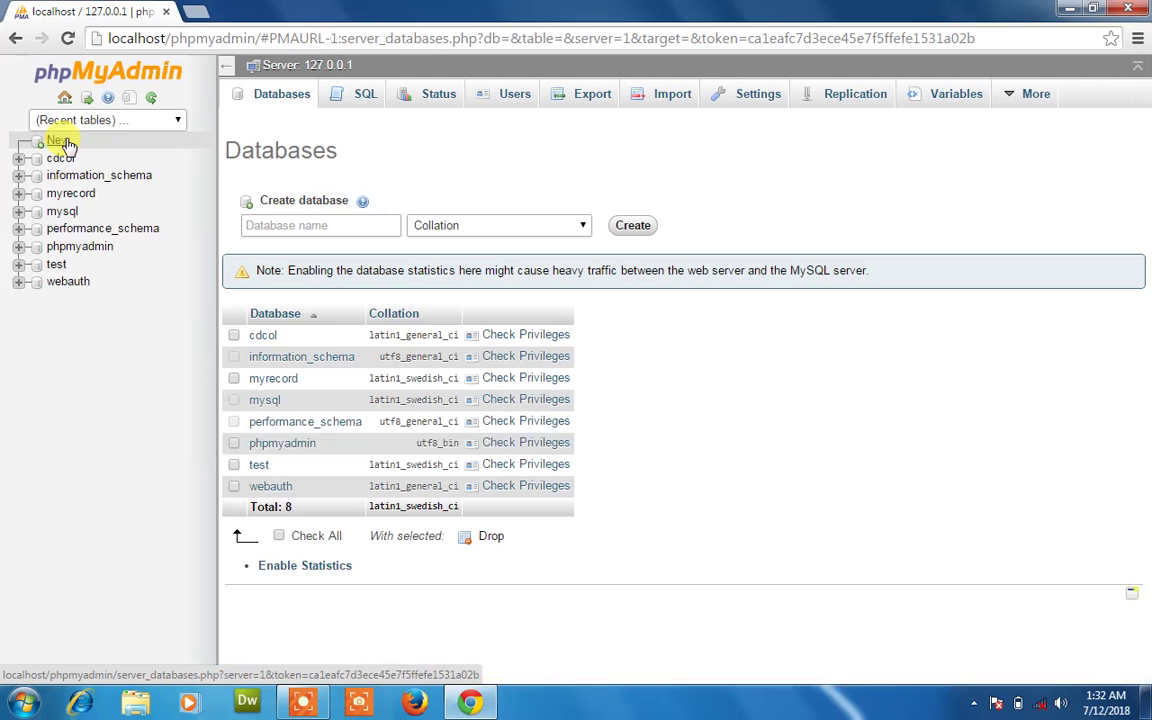
pyautogui.click(305, 221)
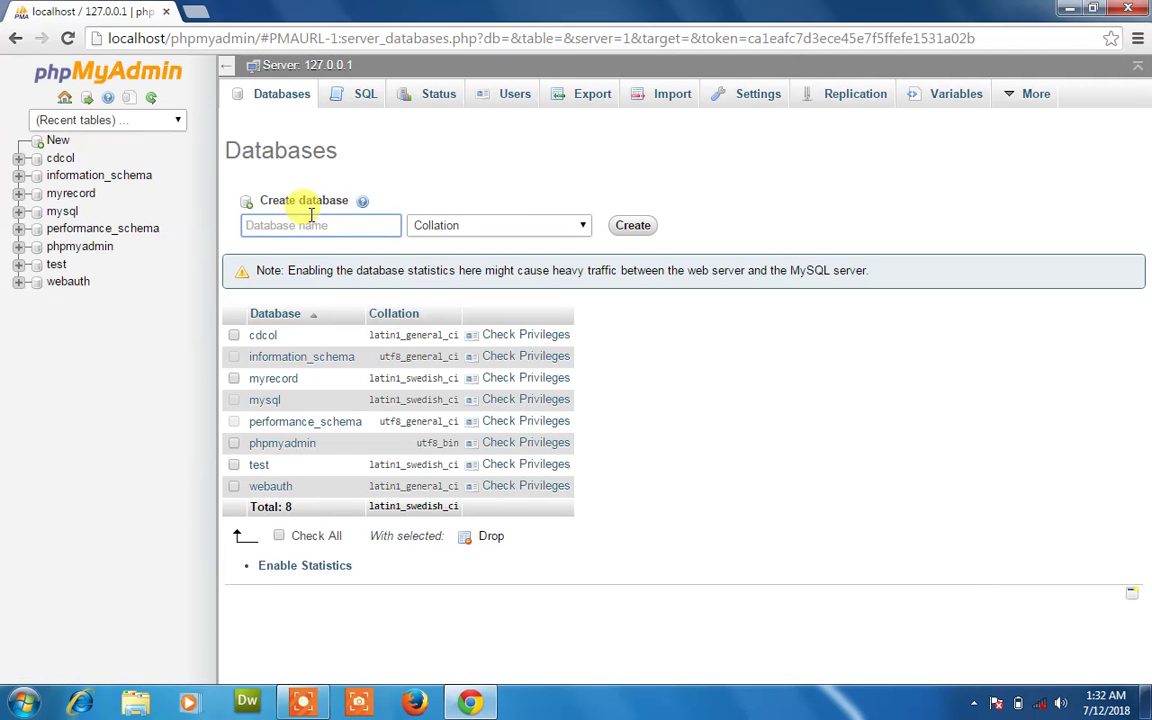
pyautogui.click(1069, 8)
pyautogui.click(373, 146)
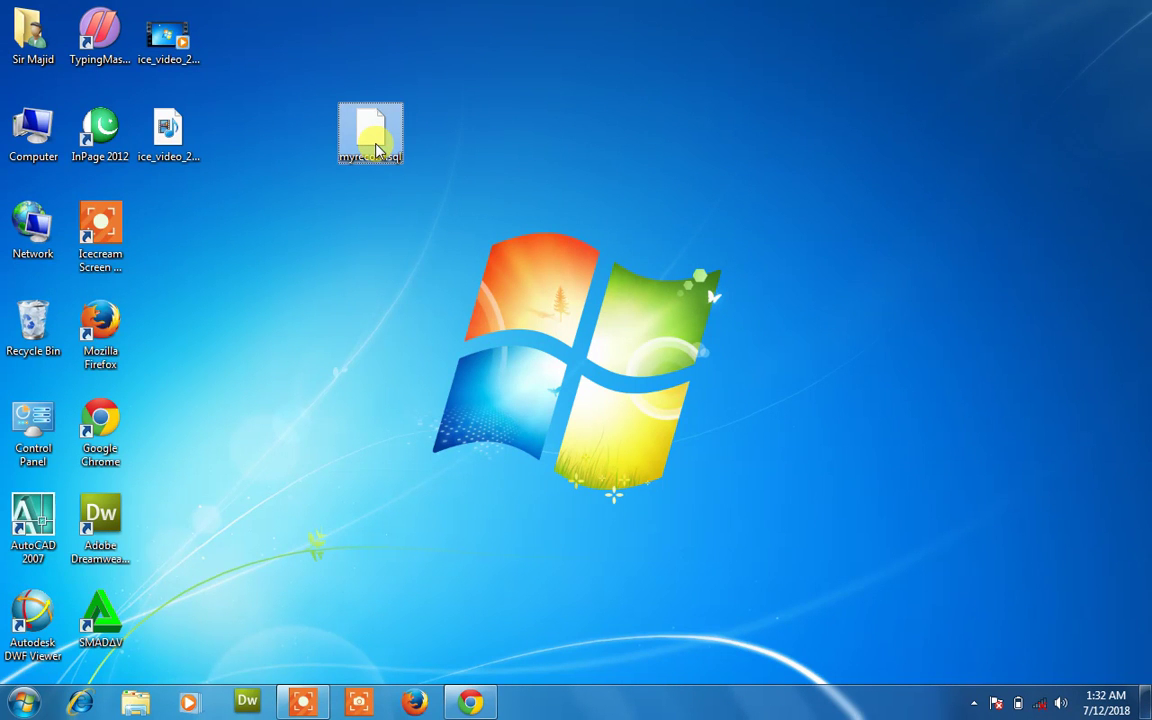
pyautogui.click(376, 149)
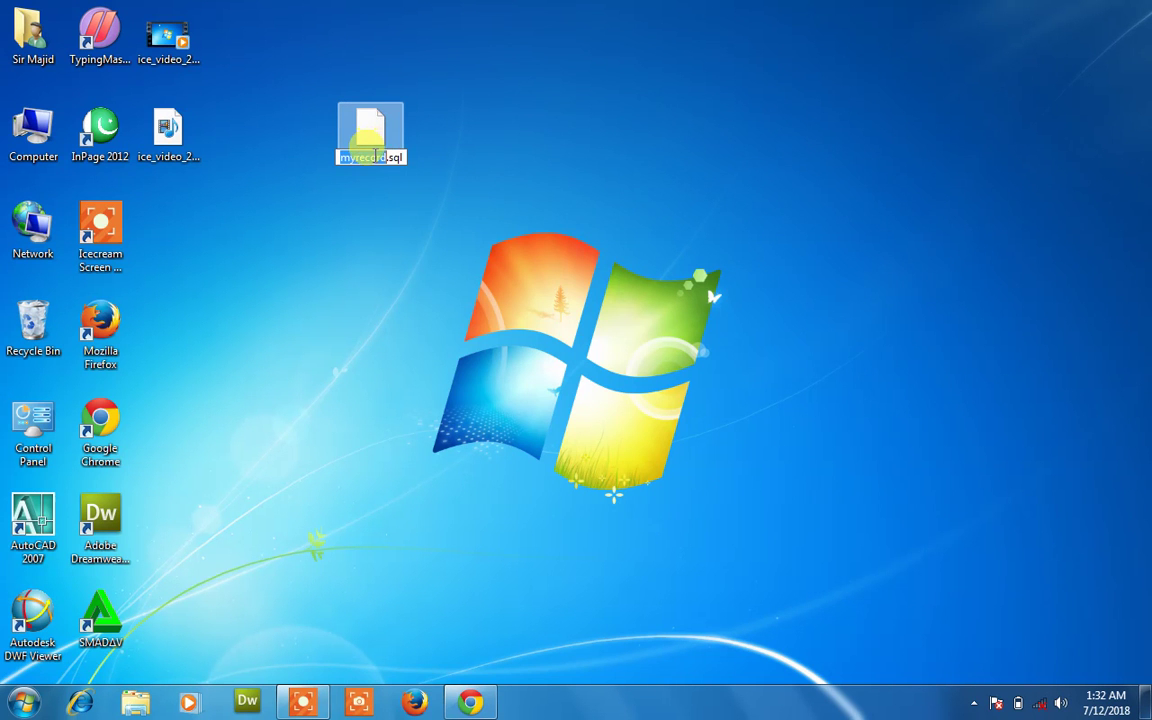
pyautogui.rightClick(374, 157)
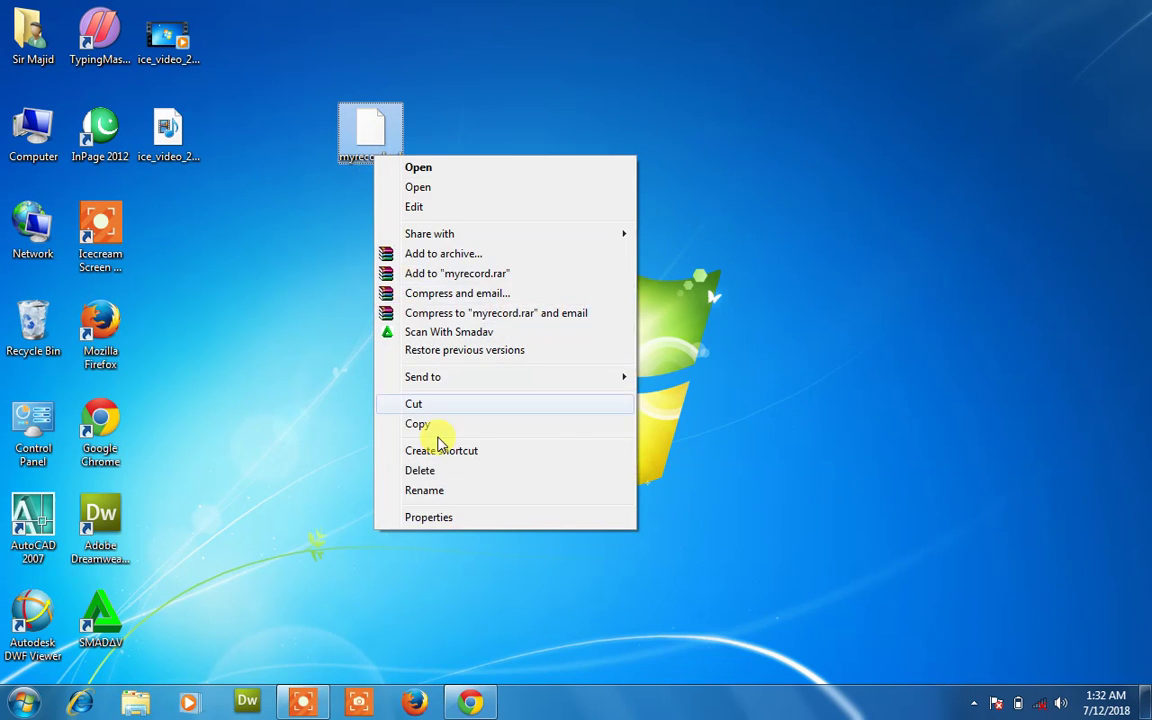
pyautogui.click(436, 490)
pyautogui.hotkey('ctrl', 'c')
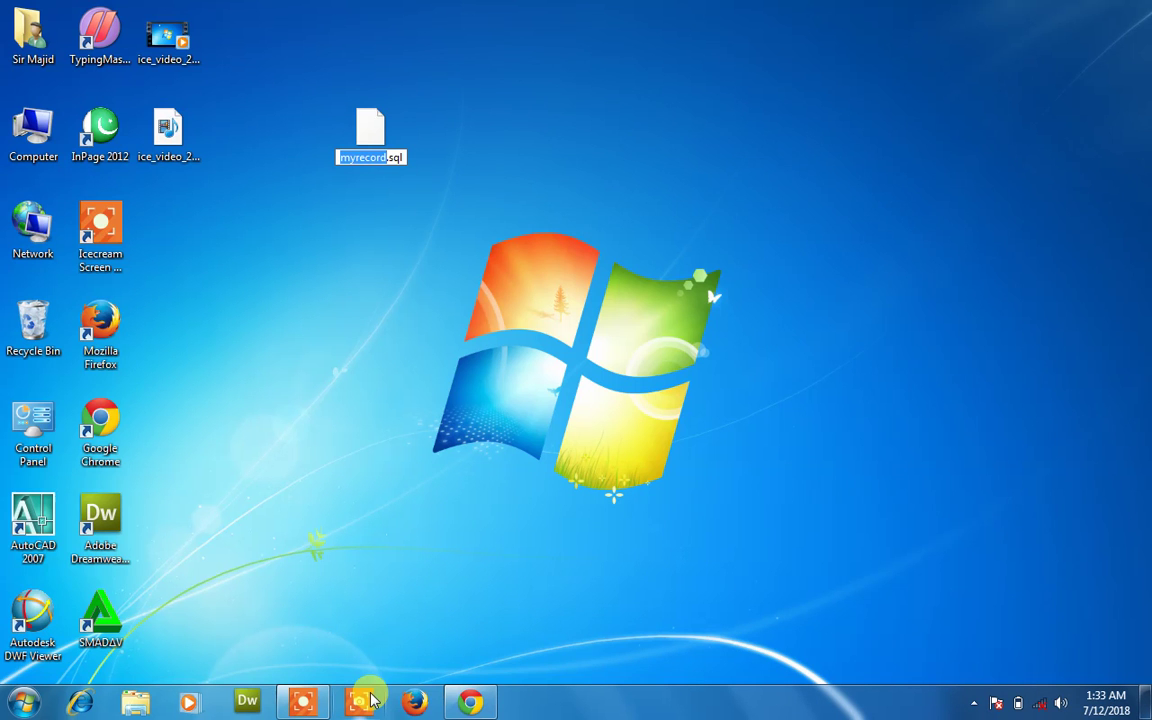
# Return to phpMyAdmin in Chrome and try to create a database with the copied name myrecord
pyautogui.moveTo(470, 700)
pyautogui.click(475, 590)
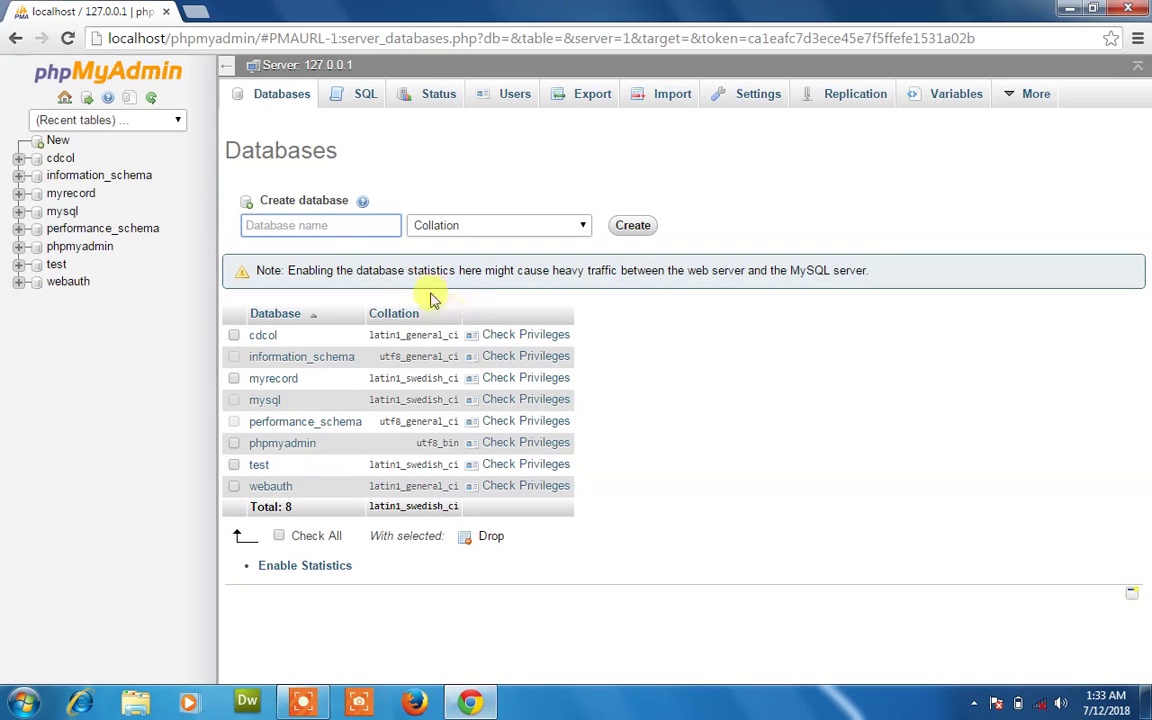
pyautogui.click(366, 228)
pyautogui.hotkey('ctrl', 'v')
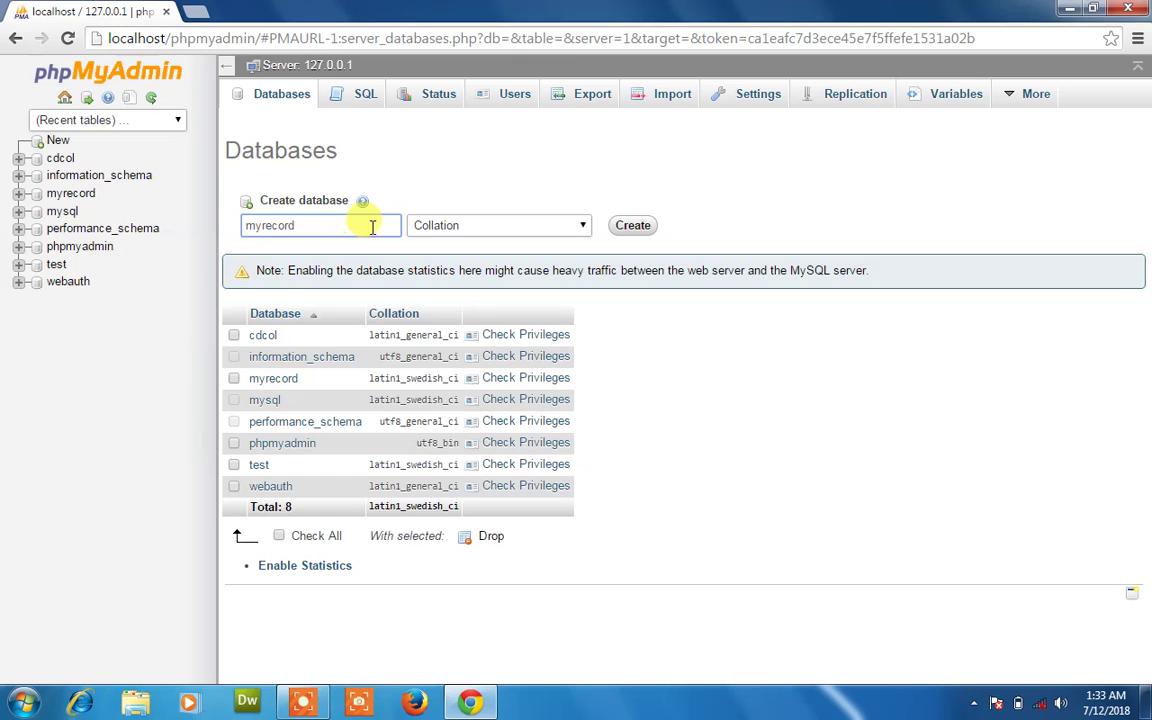
pyautogui.click(627, 228)
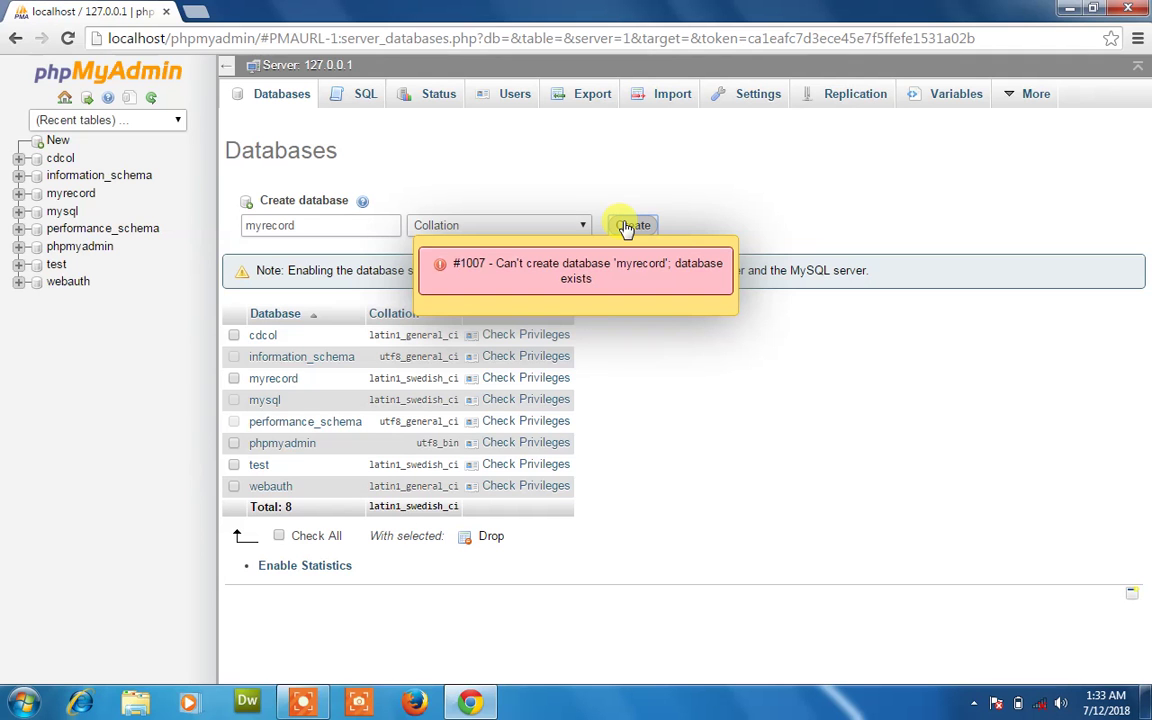
pyautogui.click(327, 225)
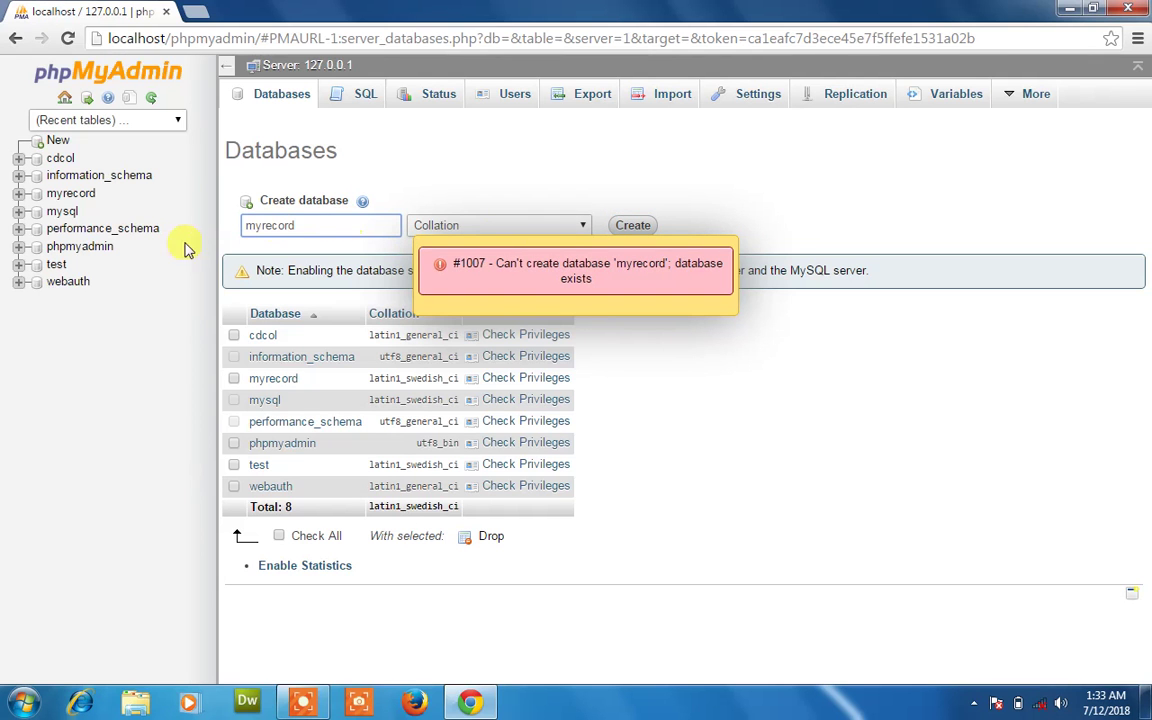
# Select the existing myrecord database and open its import page
pyautogui.click(82, 195)
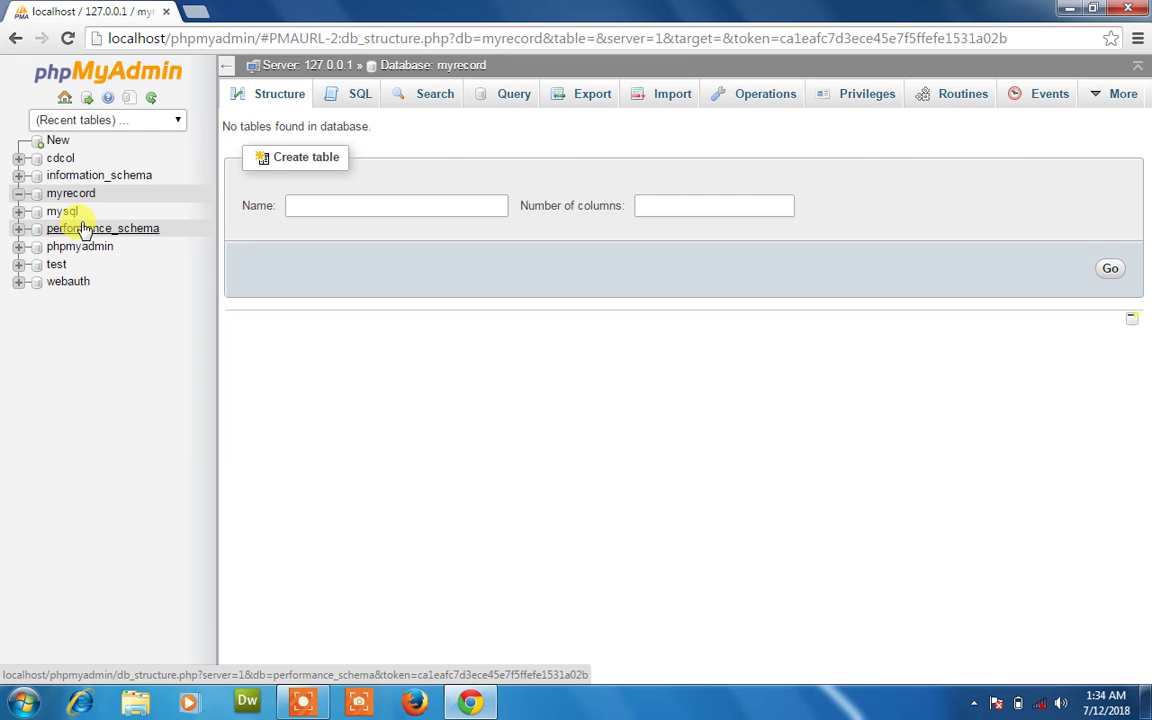
pyautogui.click(72, 194)
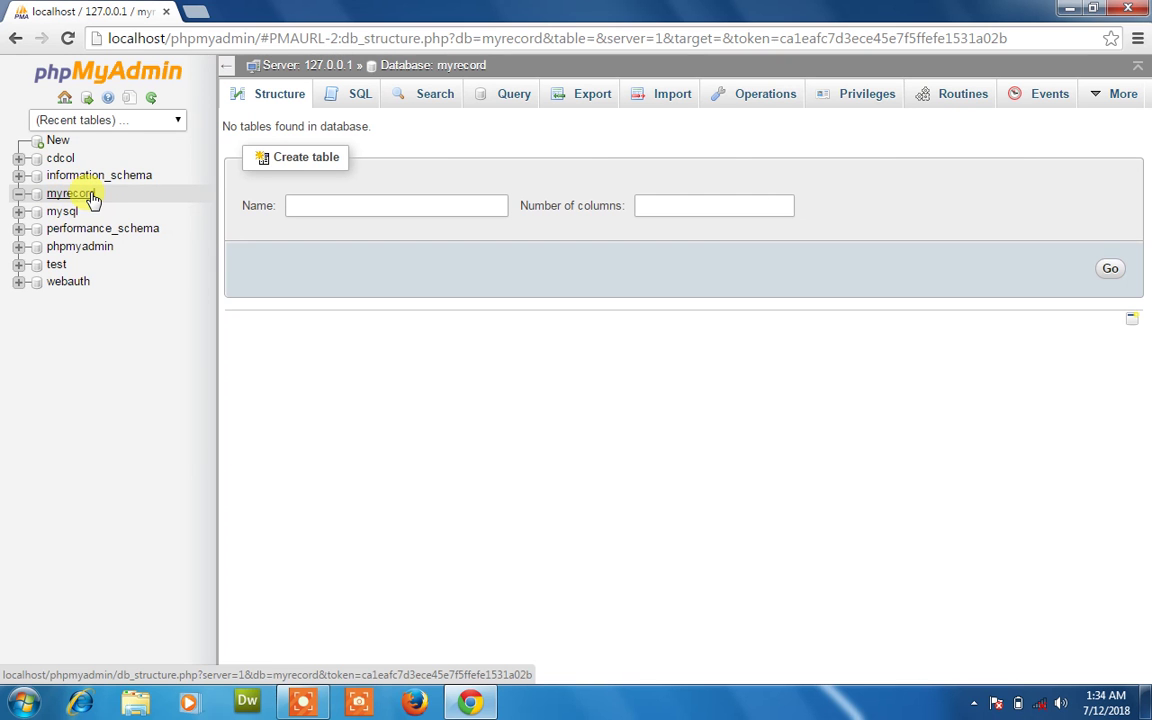
pyautogui.click(65, 194)
pyautogui.click(80, 195)
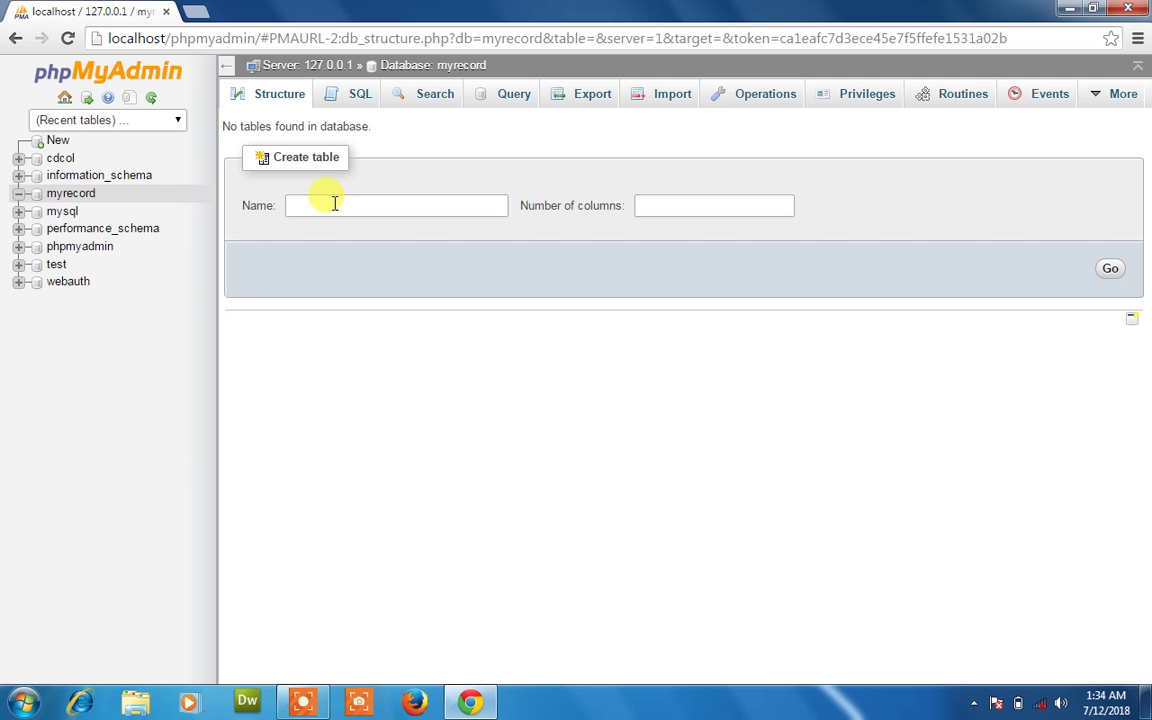
pyautogui.click(653, 104)
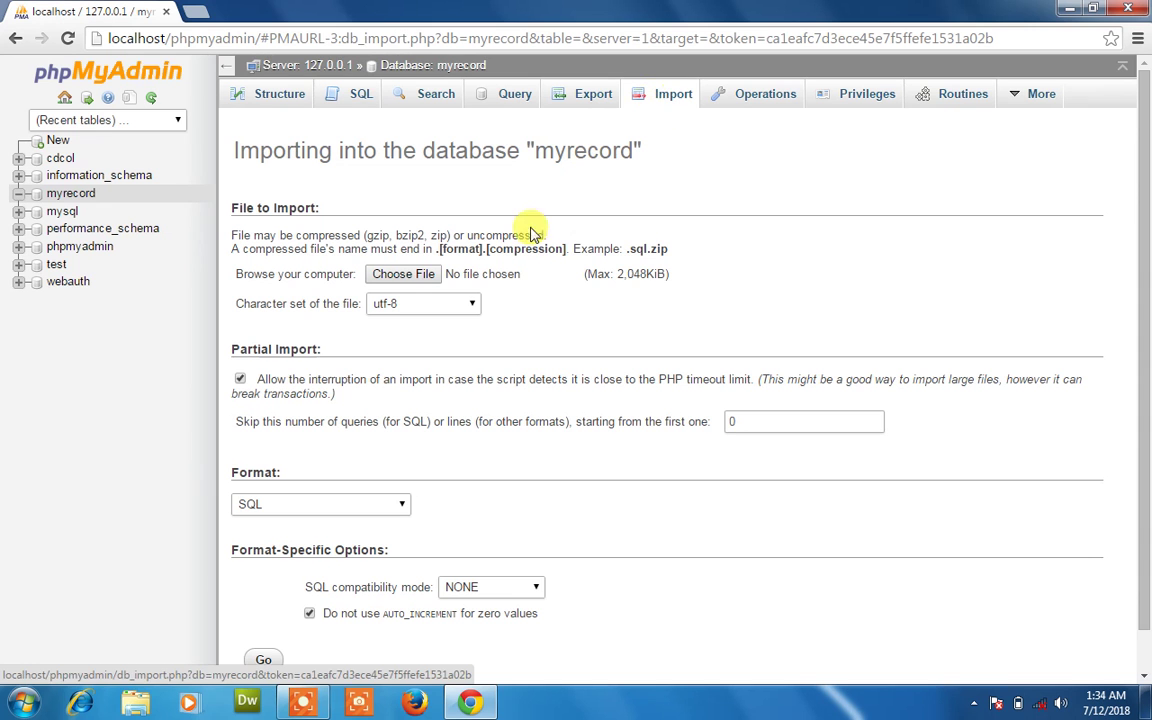
# Choose myrecord.sql from the Desktop as the file to import into the database
pyautogui.click(400, 274)
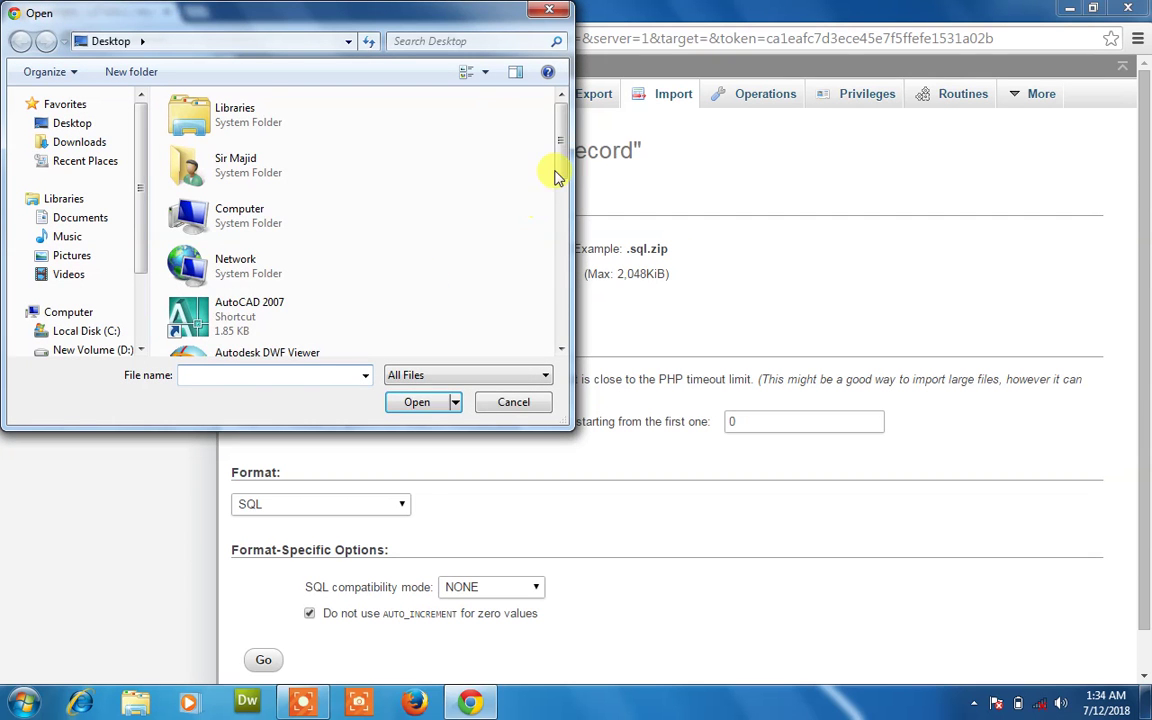
pyautogui.moveTo(560, 165); pyautogui.dragTo(560, 313)
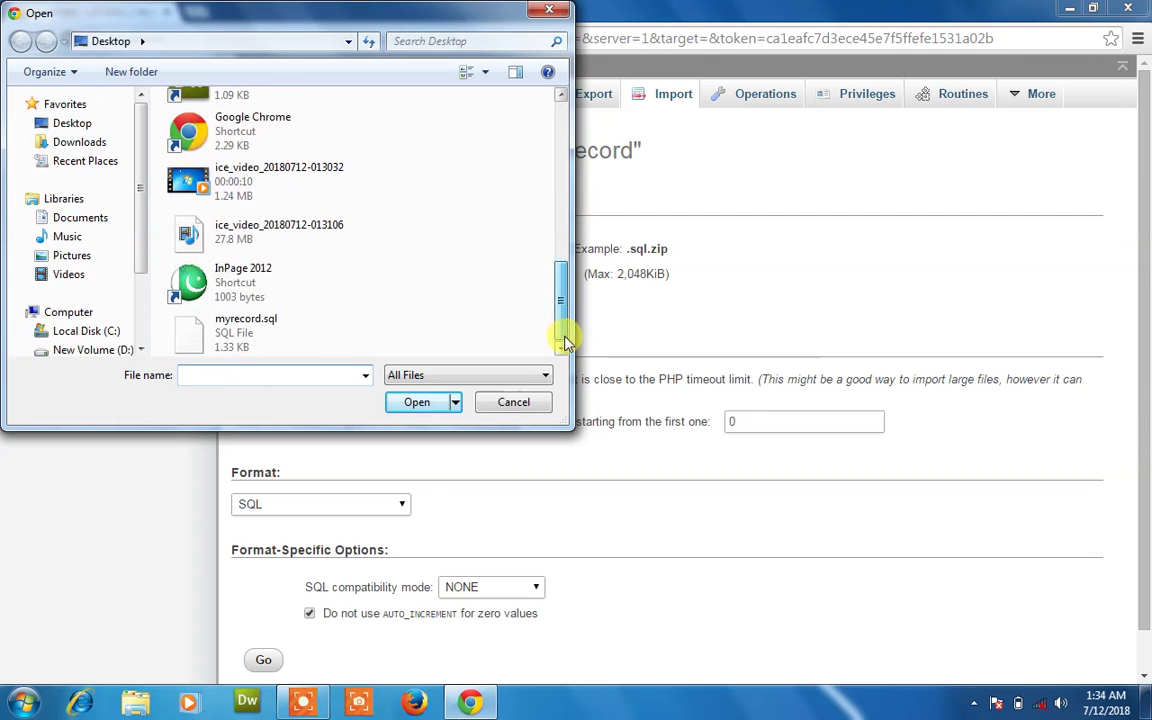
pyautogui.click(250, 345)
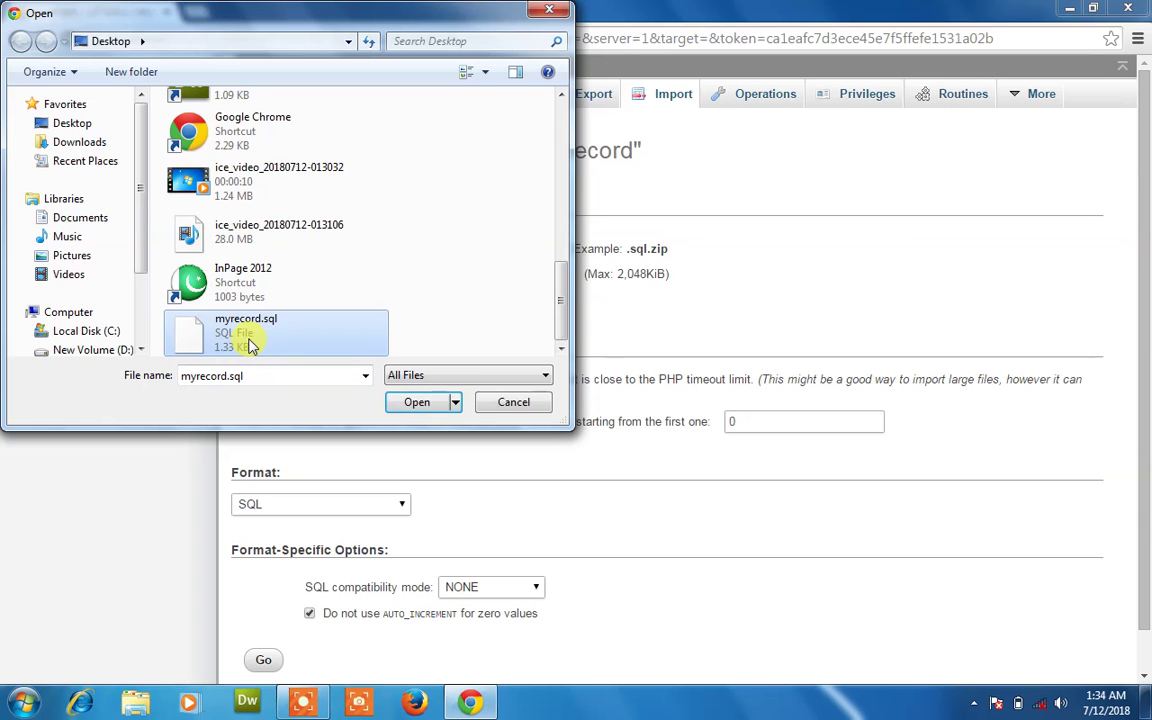
pyautogui.click(417, 400)
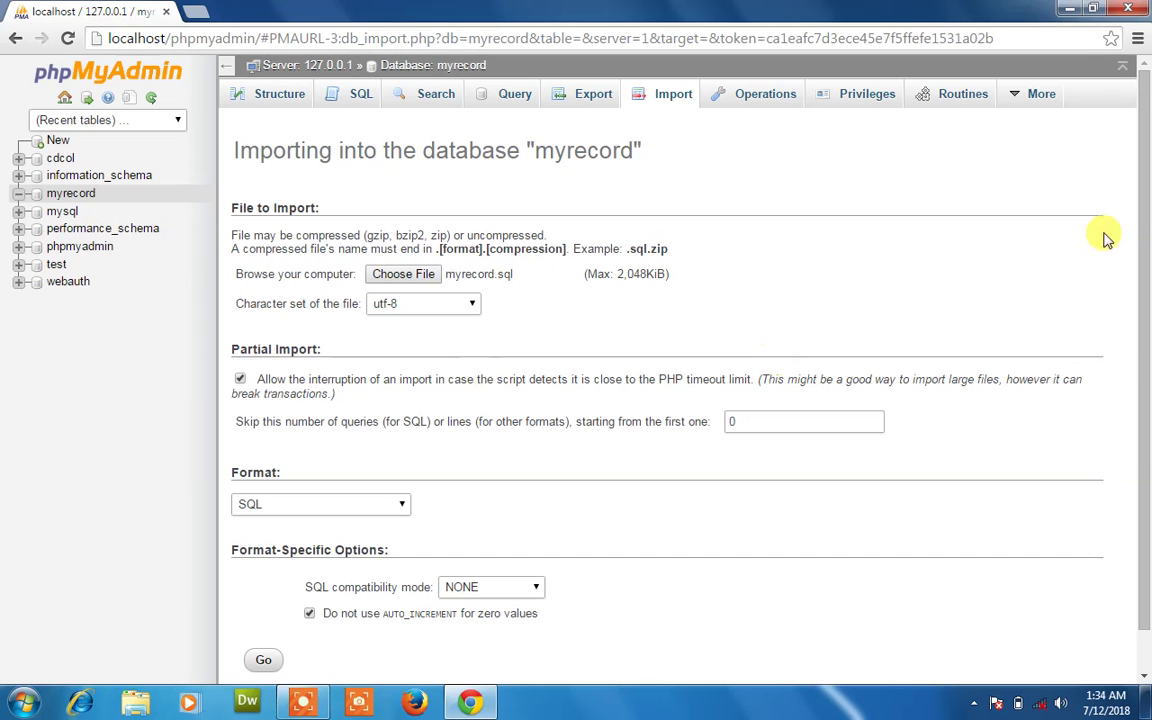
# Run the import of myrecord.sql into the myrecord database, and view the imported data table's rows and structure
pyautogui.moveTo(1141, 232); pyautogui.dragTo(1134, 265)
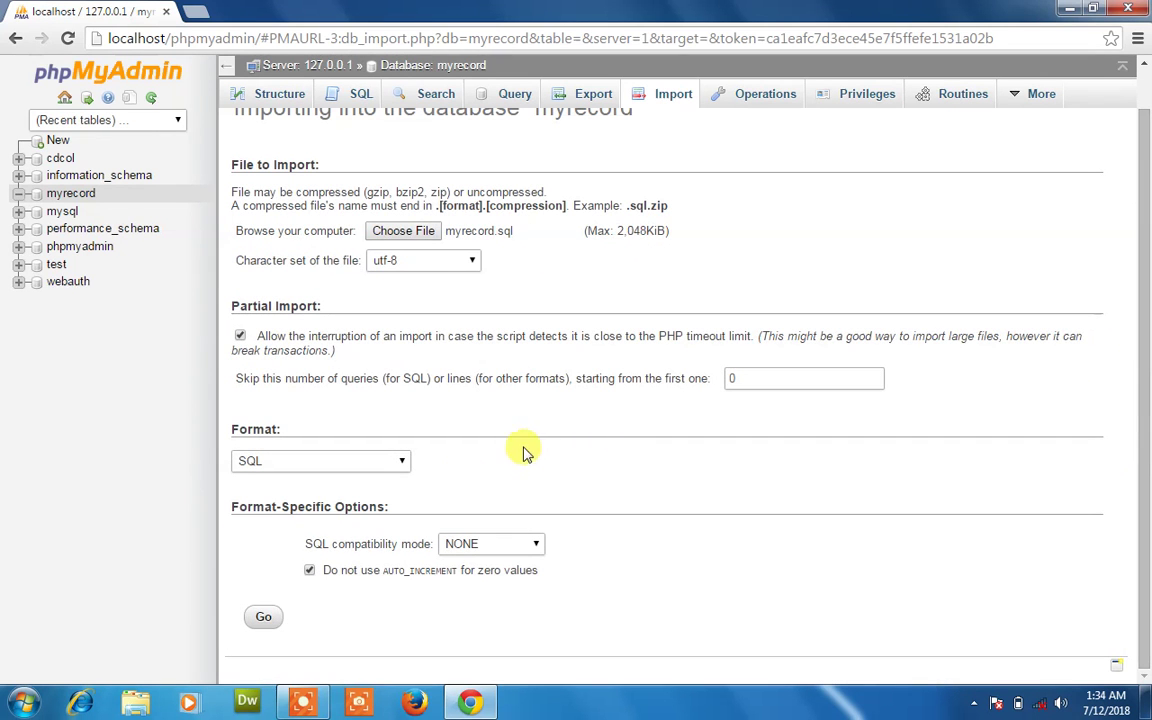
pyautogui.click(276, 618)
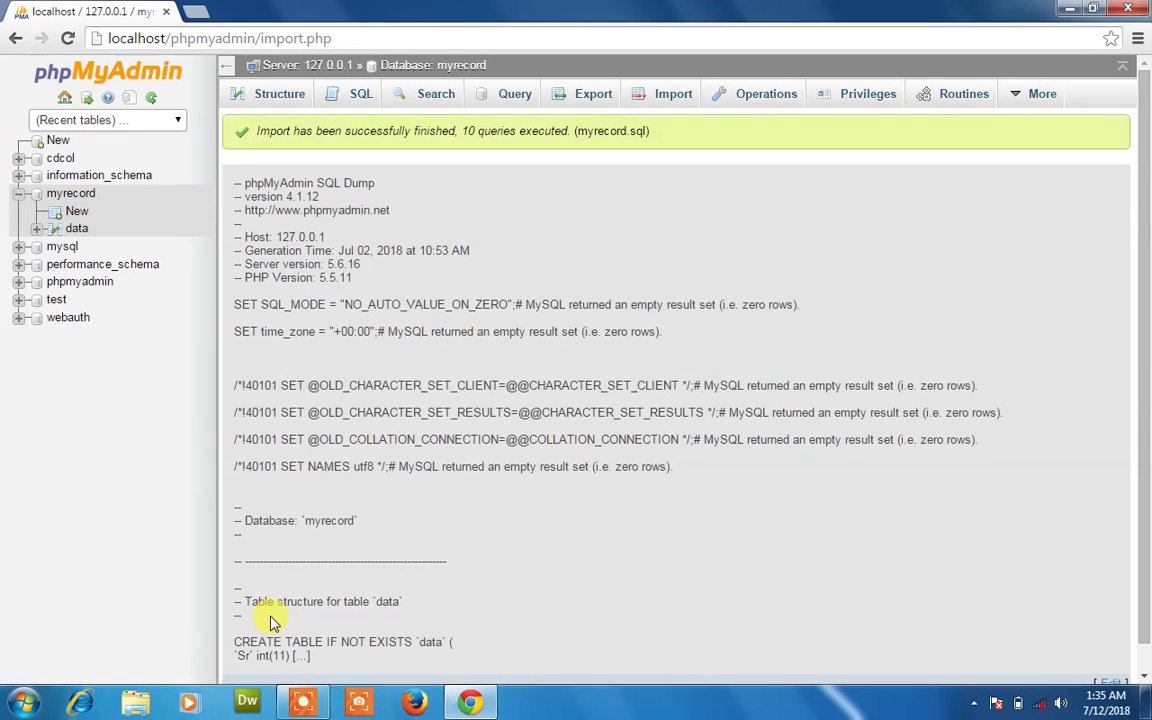
pyautogui.click(76, 230)
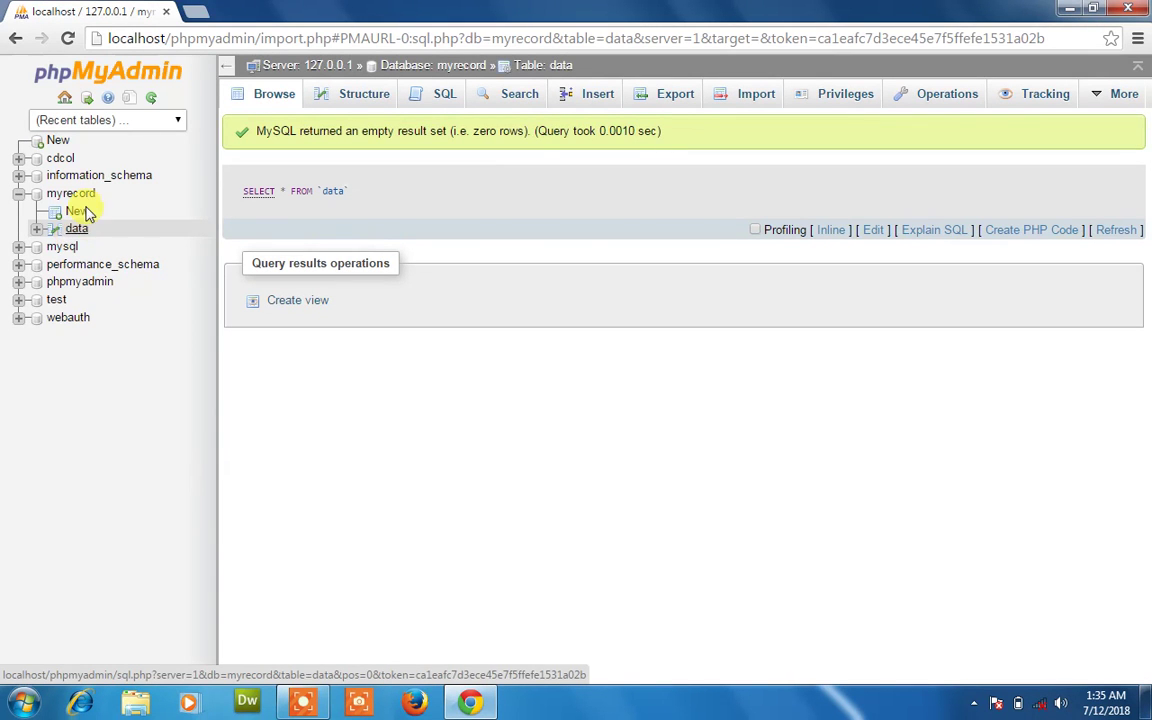
pyautogui.click(345, 98)
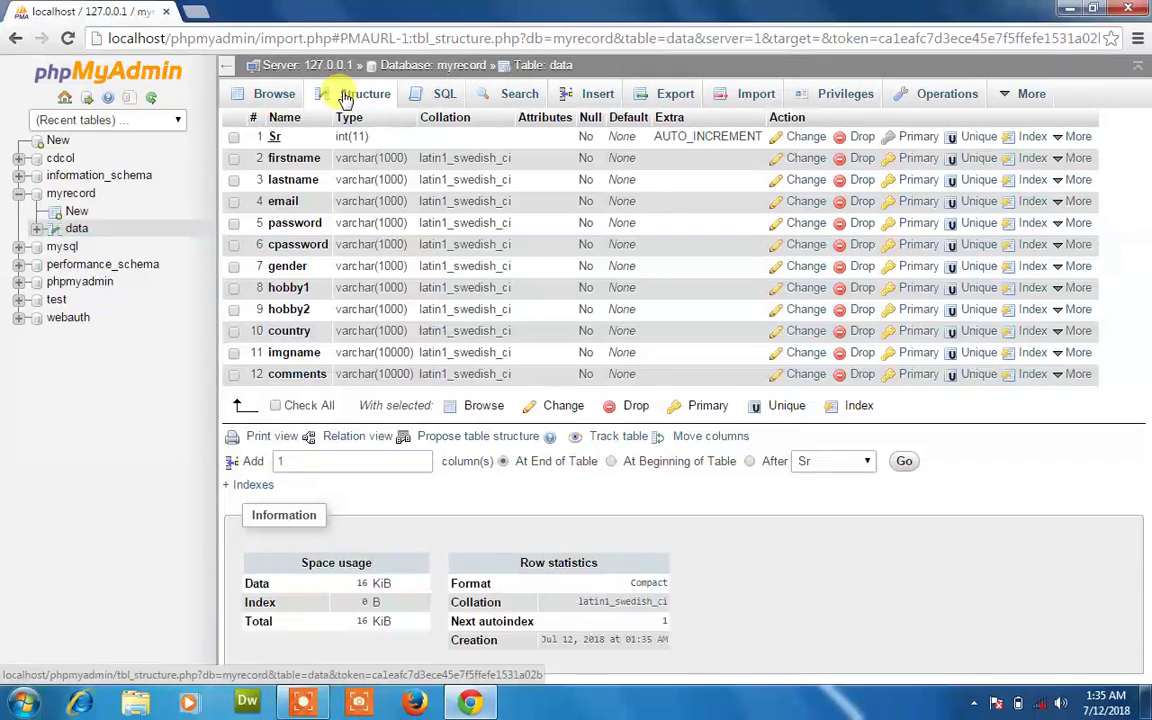
# Minimise the browser and open the xampp\htdocs folder on Local Disk (C:) in Windows Explorer
pyautogui.click(1068, 11)
pyautogui.doubleClick(54, 162)
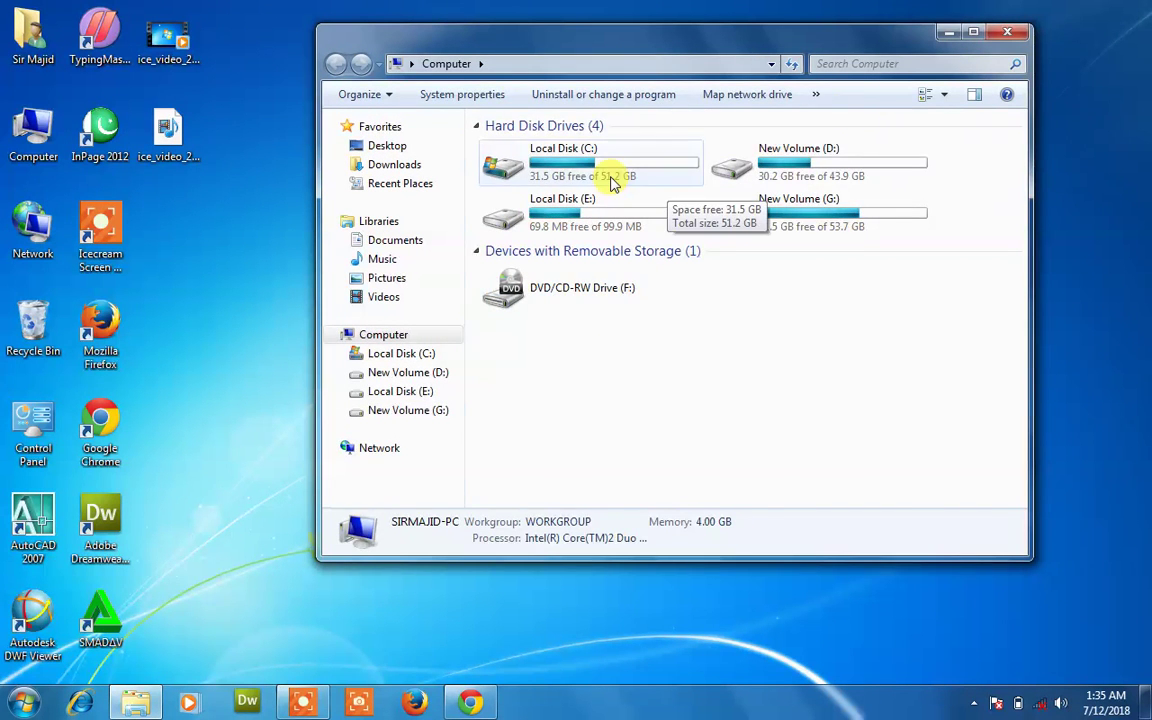
pyautogui.doubleClick(610, 176)
pyautogui.press('Down')
pyautogui.press('Down')
pyautogui.press('Down')
pyautogui.press('Down')
pyautogui.press('Down')
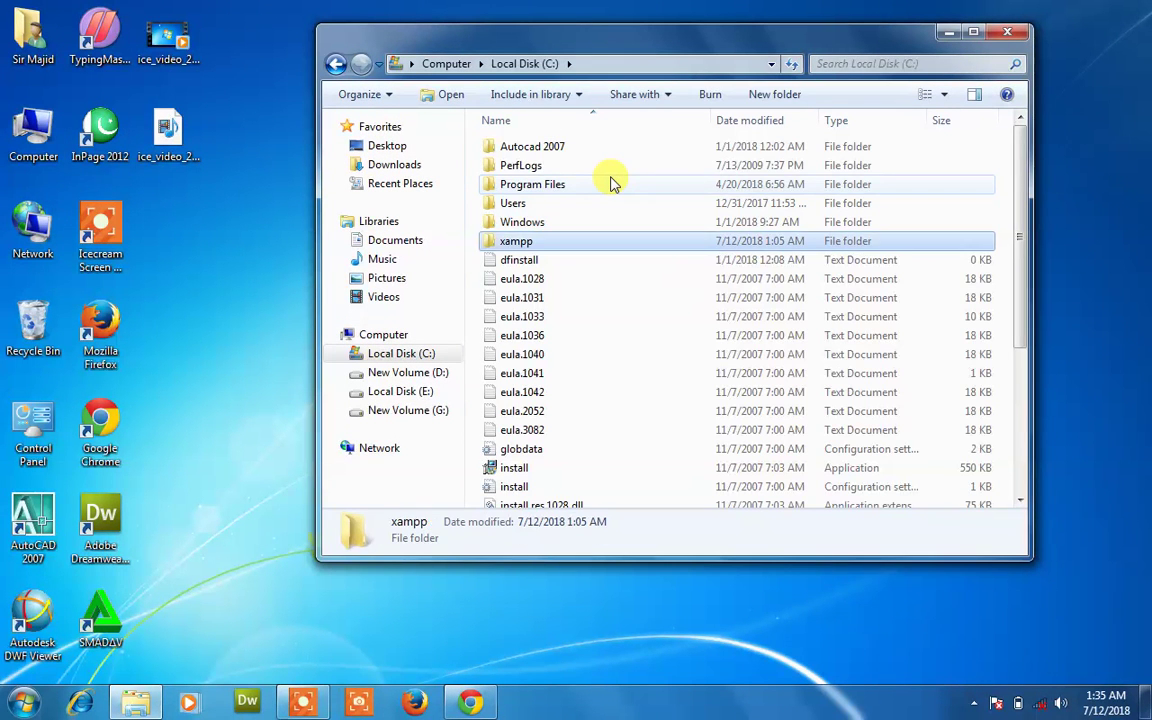
pyautogui.press('Return')
pyautogui.press('Down')
pyautogui.press('Down')
pyautogui.press('Down')
pyautogui.press('Down')
pyautogui.press('Down')
pyautogui.press('Down')
pyautogui.press('Return')
pyautogui.press('Down')
pyautogui.press('Down')
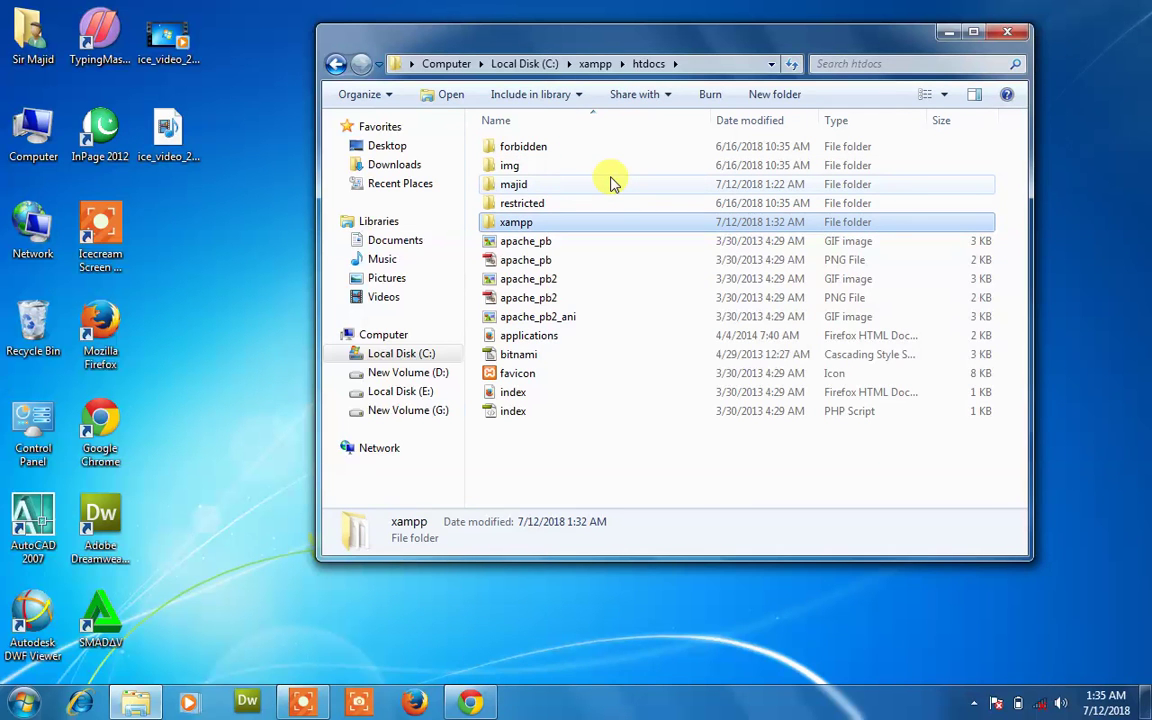
# Look inside the xampp subfolder of htdocs, and inspect the contents of the folder holding the site's index script
pyautogui.press('Return')
pyautogui.press('BackSpace')
pyautogui.press('Up')
pyautogui.press('Up')
pyautogui.press('Return')
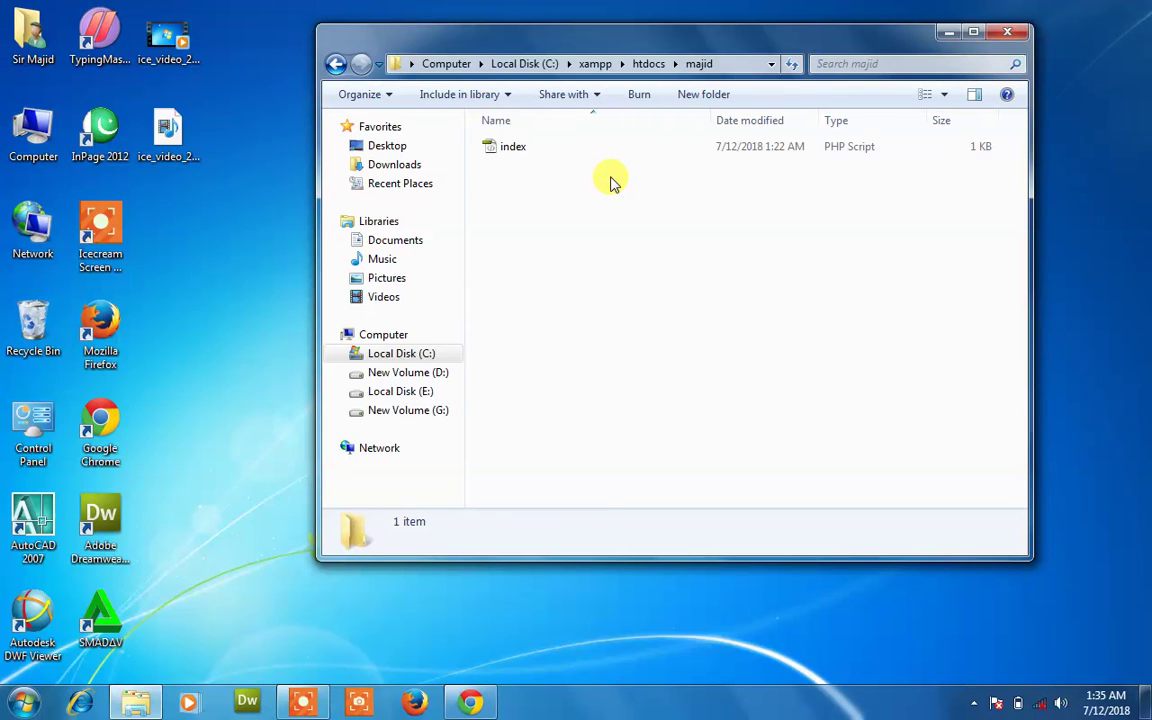
# Return to htdocs and rename the site's project folder as sirmajid.com
pyautogui.press('BackSpace')
pyautogui.press('F2')
pyautogui.write('sirmaj')
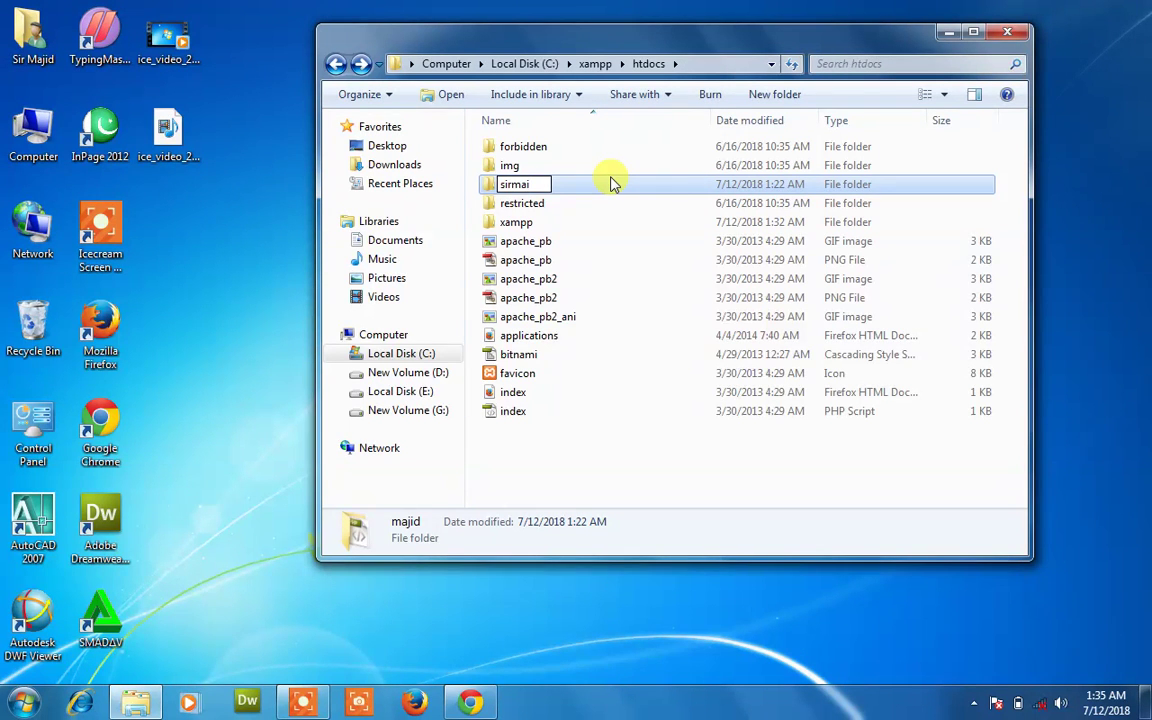
pyautogui.write('id.com')
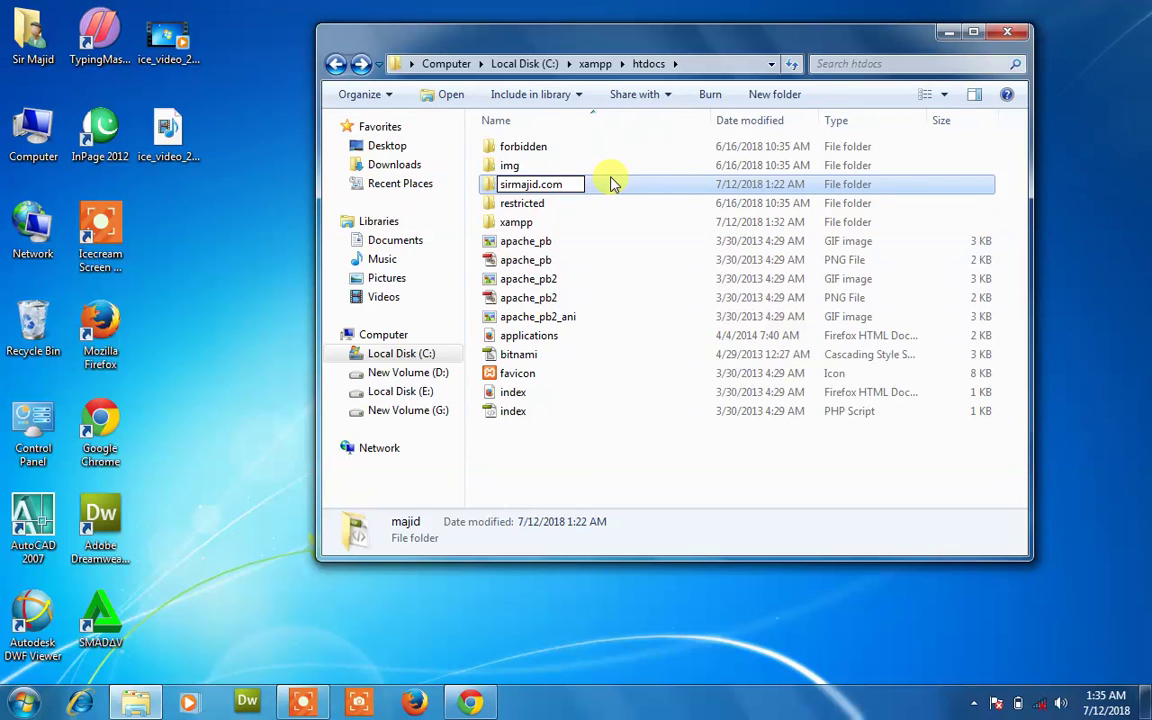
pyautogui.press('Return')
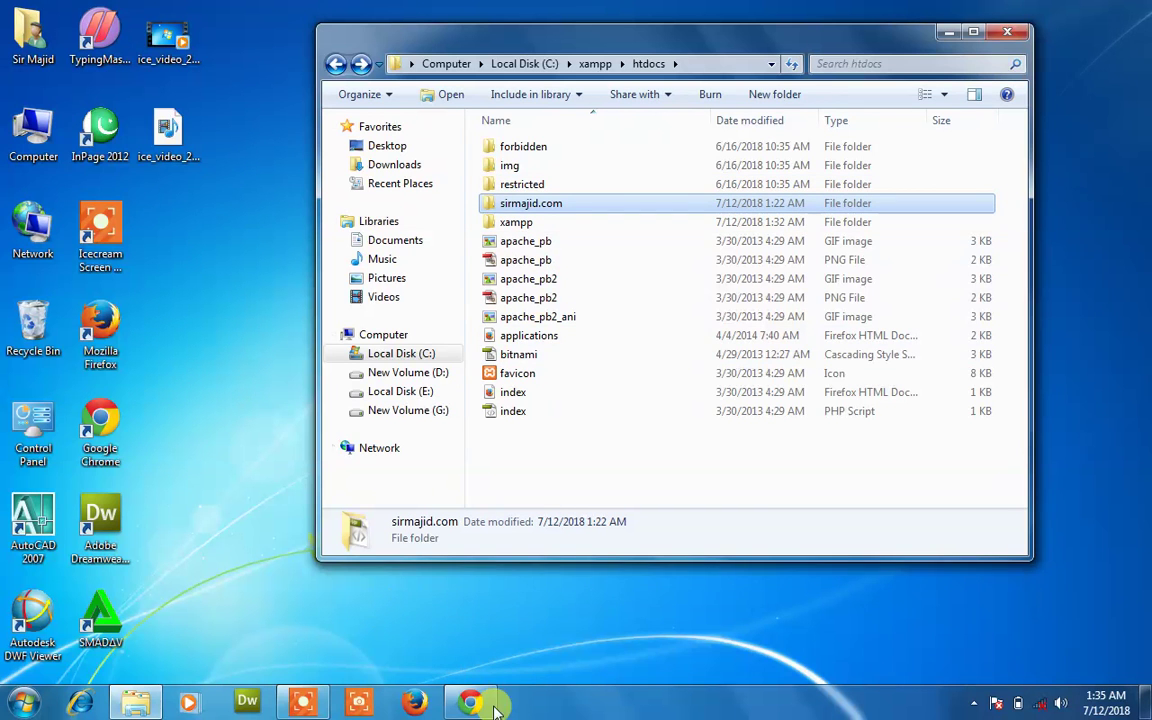
# Open the index PHP script from the sirmajid.com folder in Dreamweaver and maximise its window
pyautogui.doubleClick(550, 203)
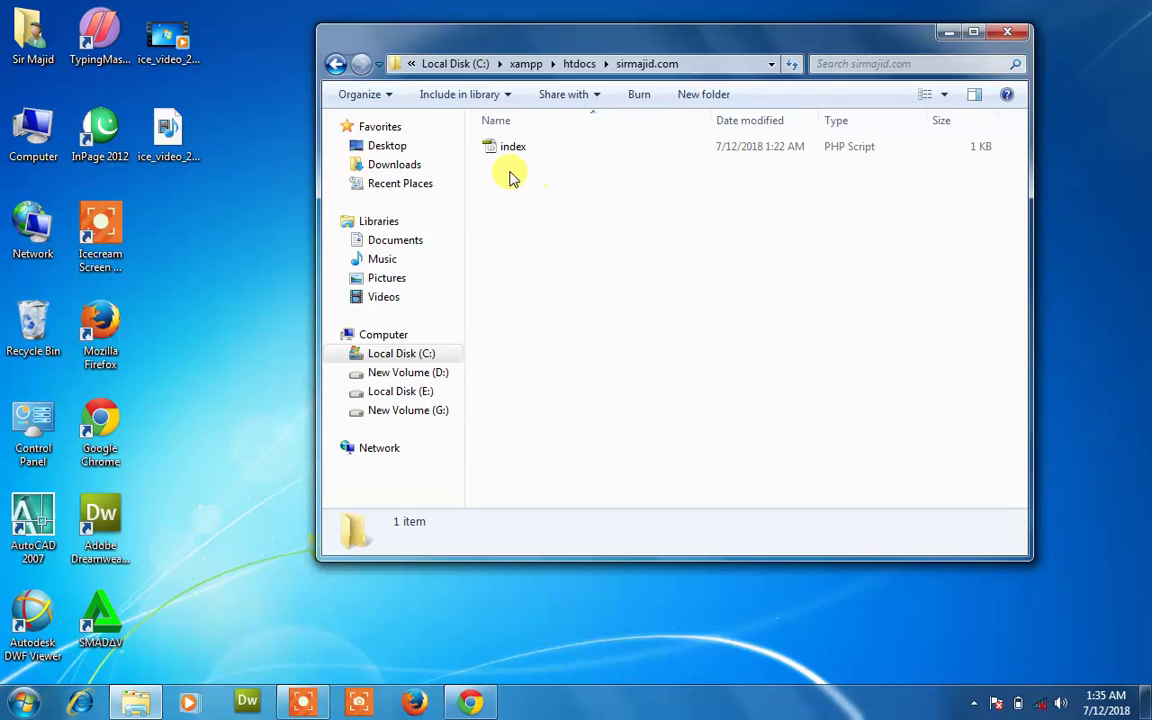
pyautogui.doubleClick(515, 147)
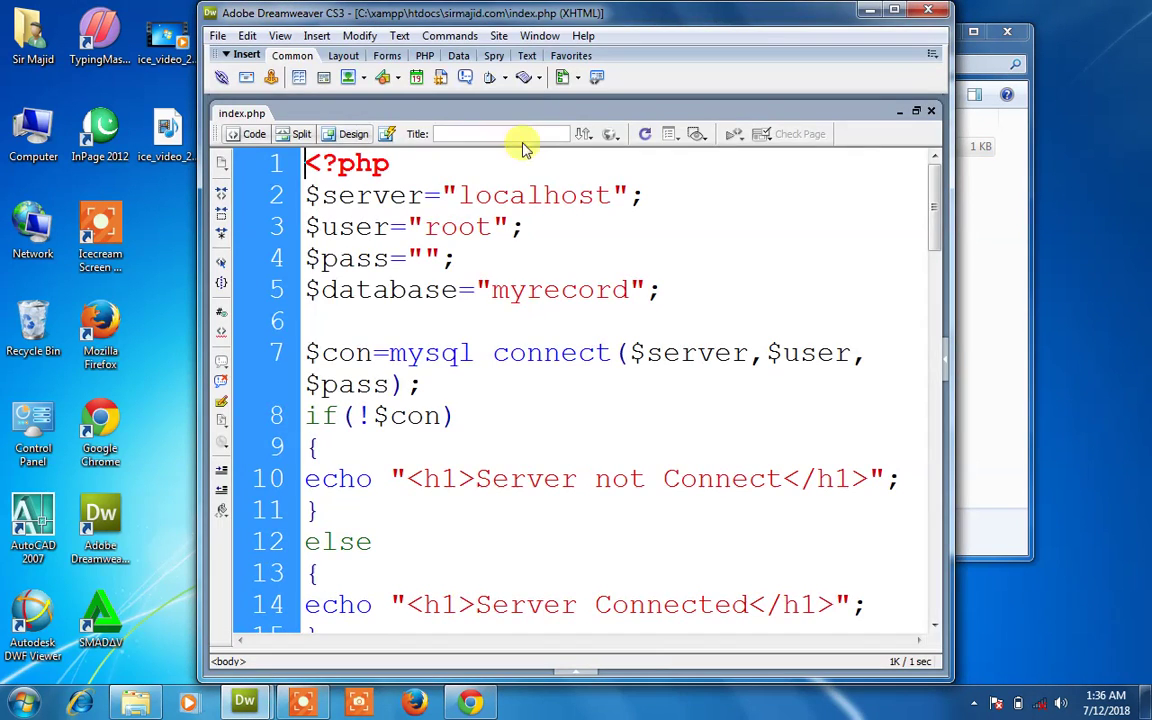
pyautogui.click(890, 10)
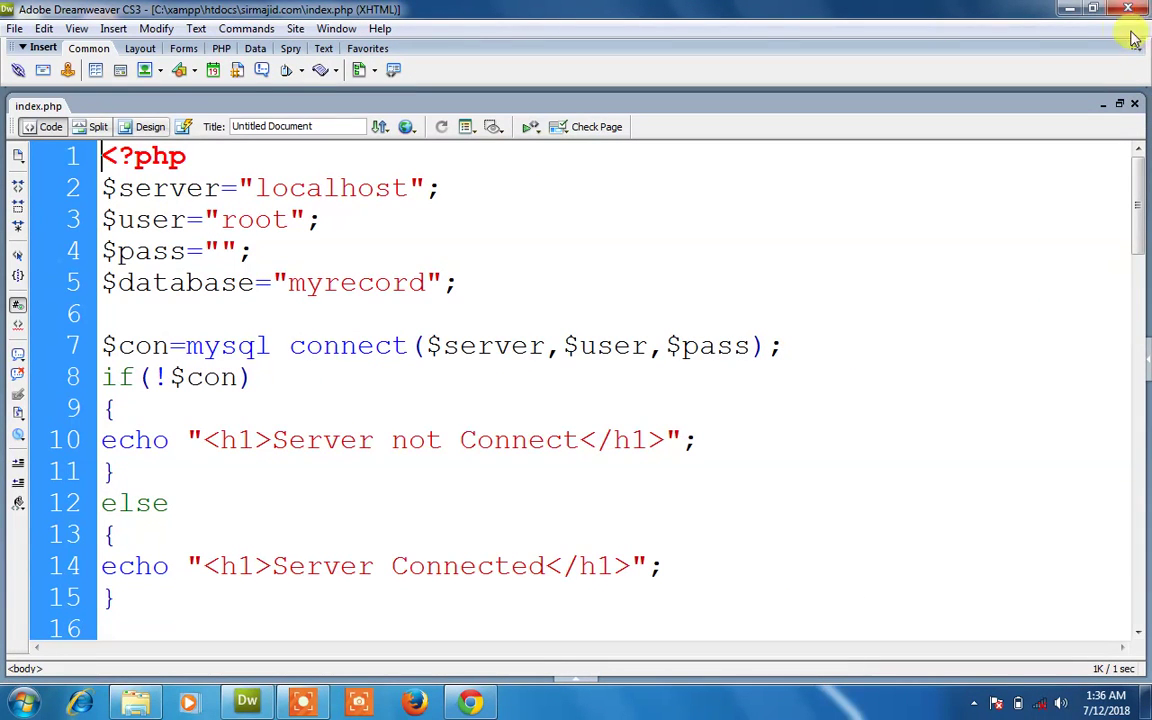
pyautogui.click(1072, 12)
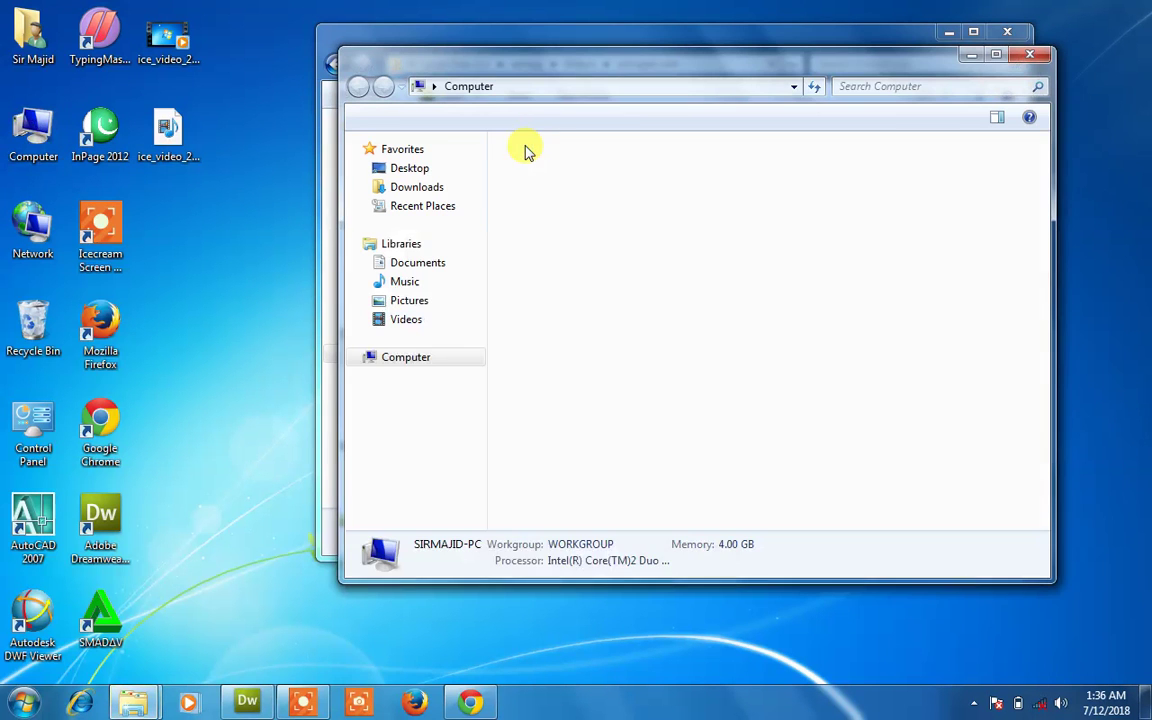
pyautogui.press('Right')
pyautogui.press('Return')
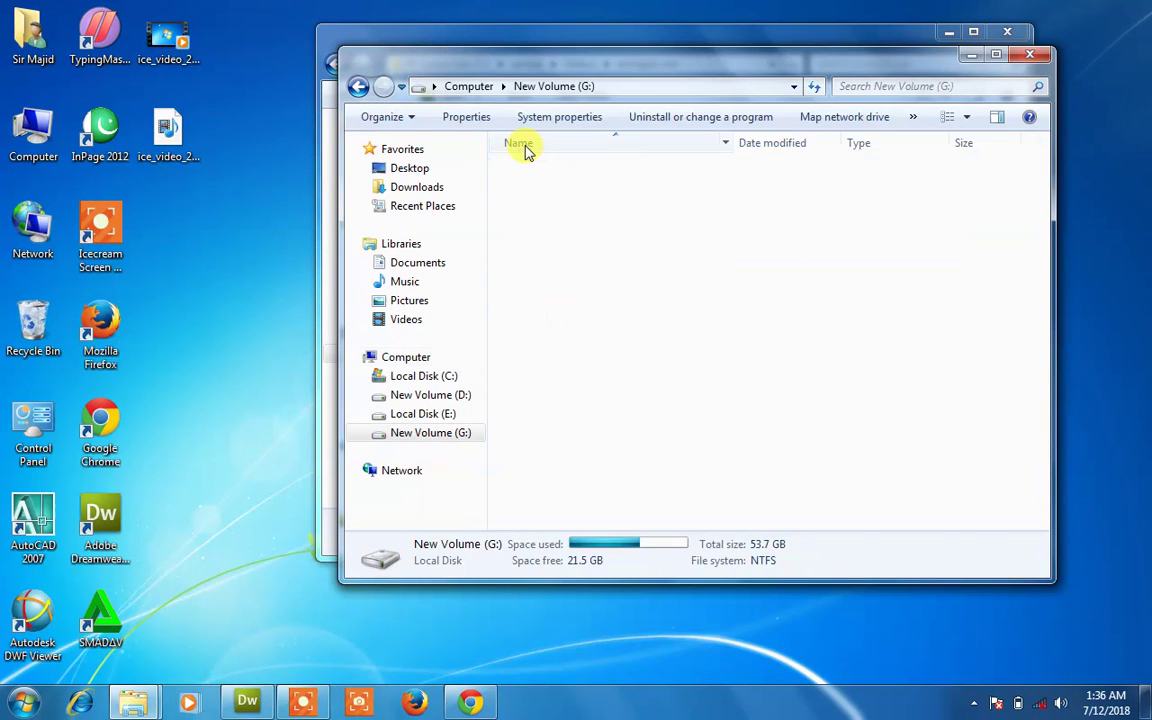
pyautogui.press('Down')
pyautogui.press('Down')
pyautogui.press('Down')
pyautogui.press('Down')
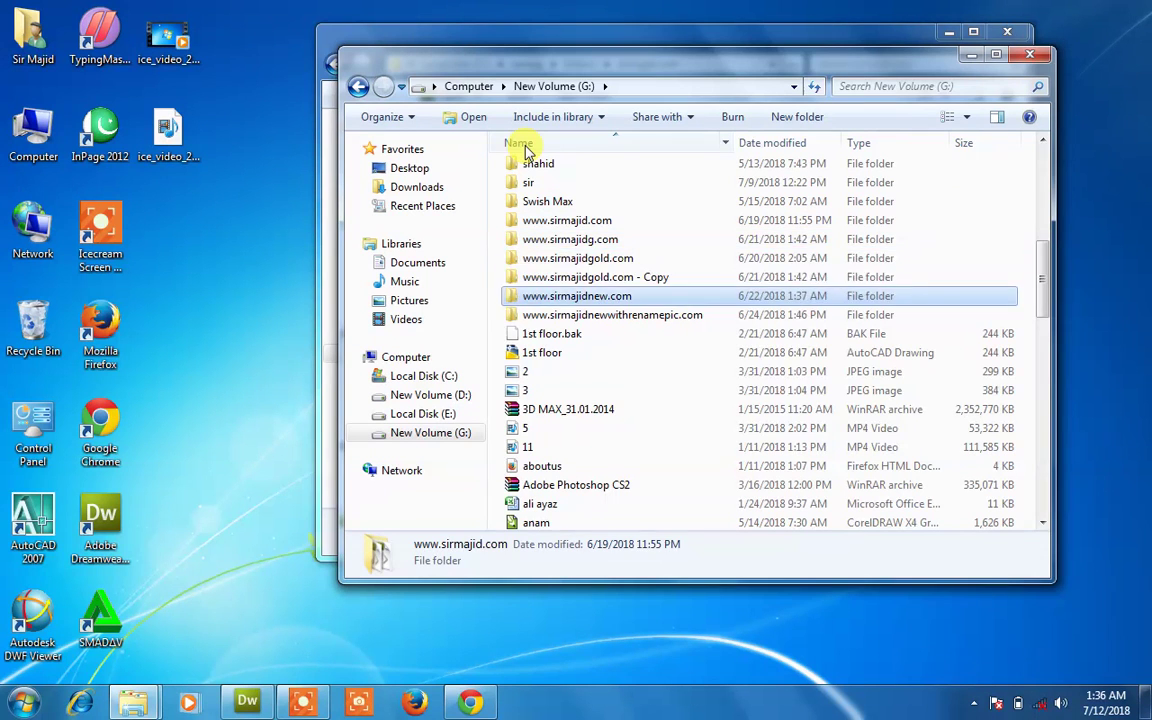
pyautogui.press('Down')
pyautogui.press('Down')
pyautogui.press('Return')
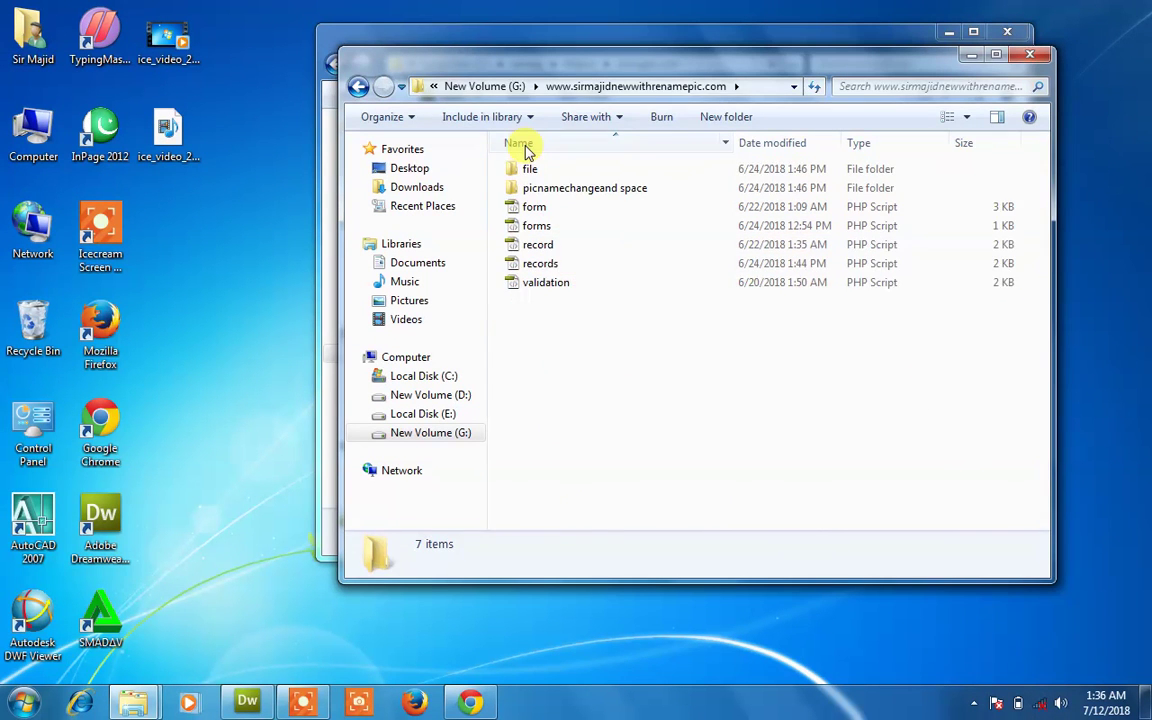
pyautogui.press('BackSpace')
pyautogui.press('Up')
pyautogui.press('Return')
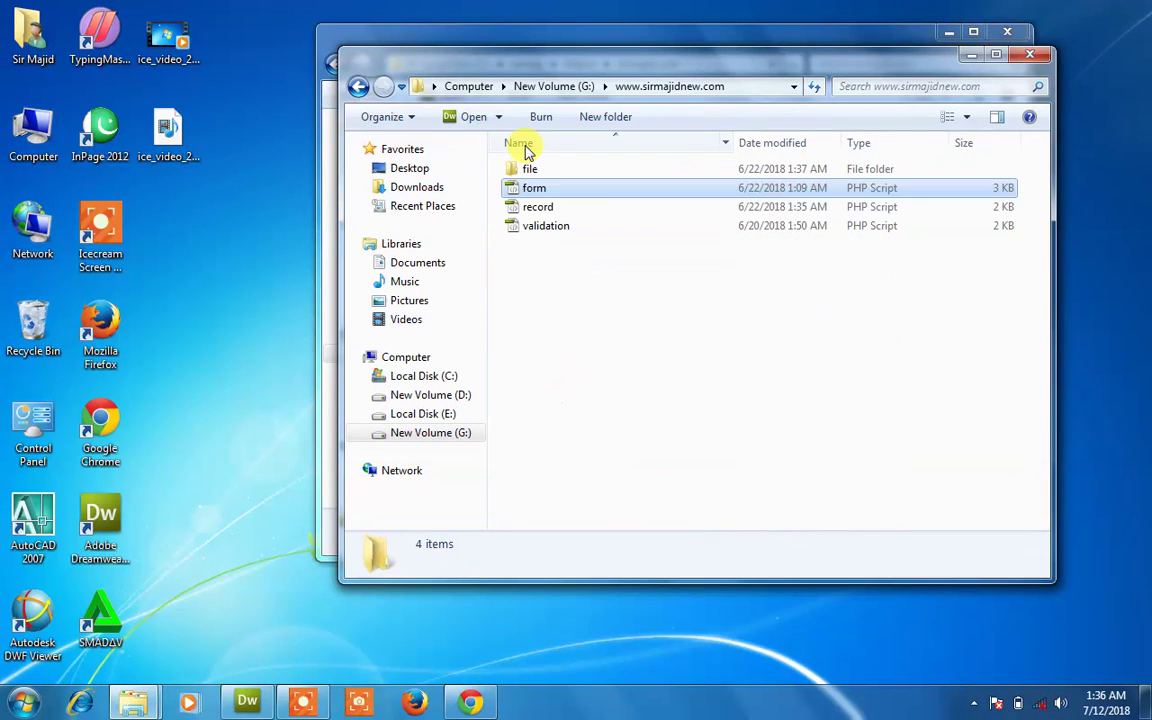
pyautogui.press('Down')
pyautogui.press('Down')
pyautogui.press('Up')
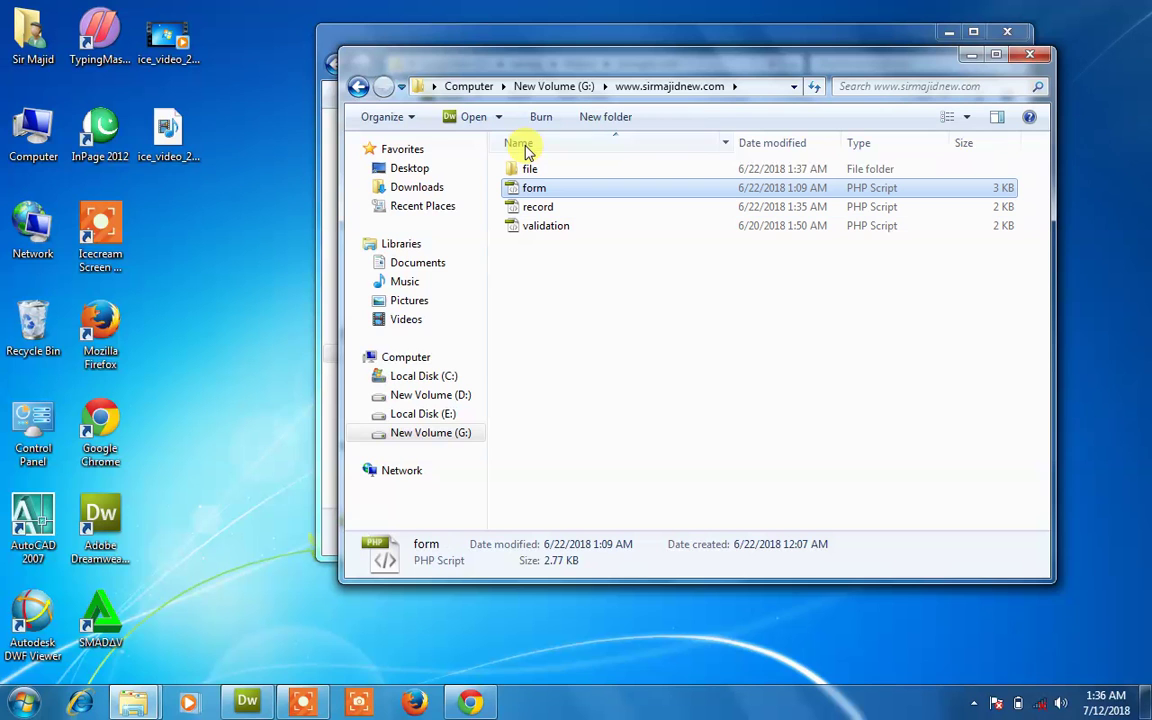
pyautogui.click(535, 210)
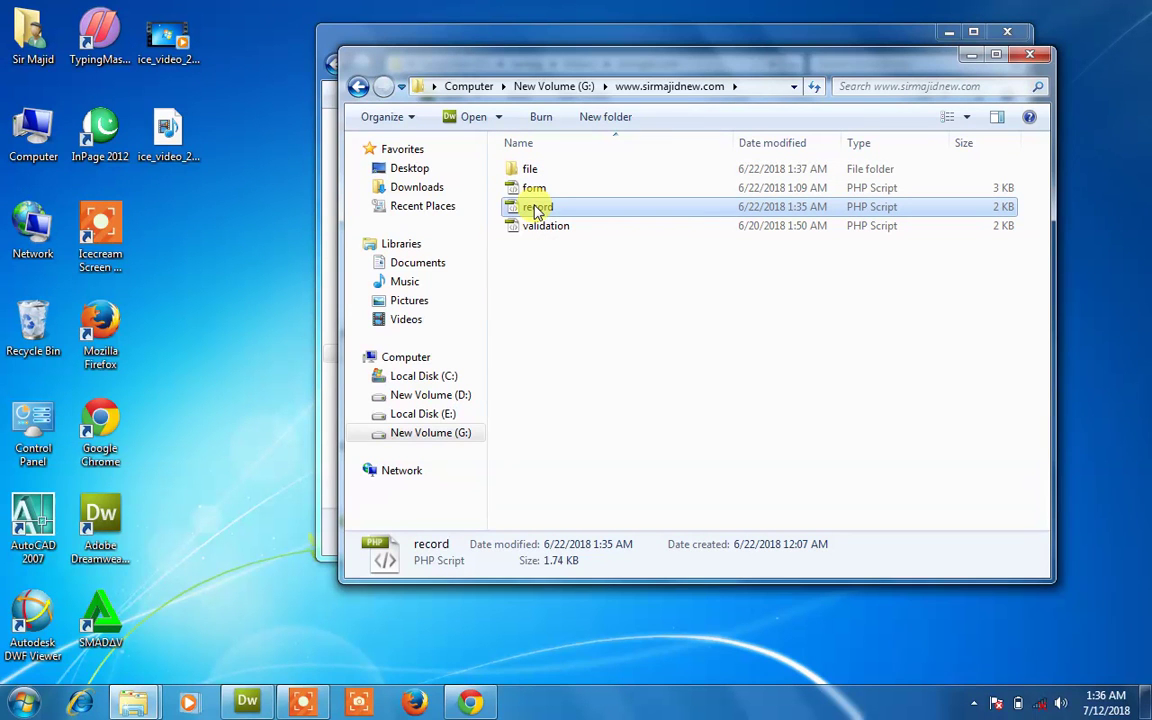
pyautogui.click(537, 210)
pyautogui.doubleClick(537, 208)
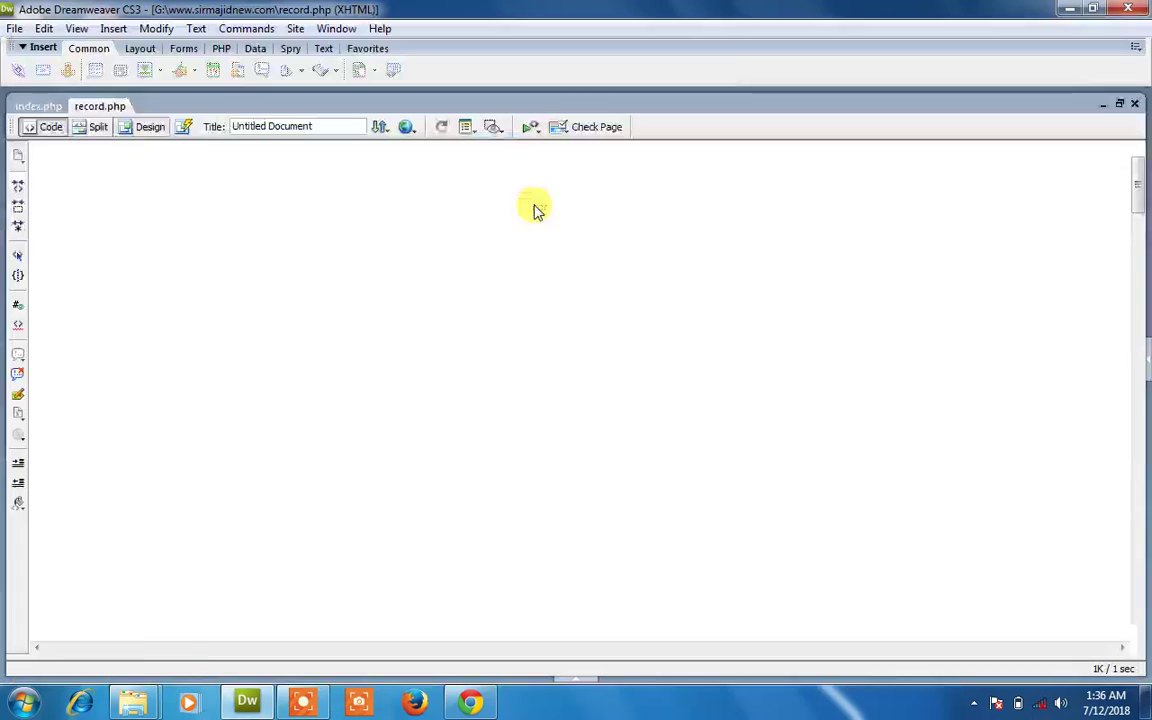
# Examine the code of record.php, from the posted form fields down to the file-upload handling
pyautogui.press('Down')
pyautogui.press('Down')
pyautogui.press('Down')
pyautogui.press('Down')
pyautogui.press('Down')
pyautogui.press('Down')
pyautogui.press('Down')
pyautogui.press('Down')
pyautogui.press('Down')
pyautogui.press('Down')
pyautogui.press('Down')
pyautogui.press('Down')
pyautogui.press('Down')
pyautogui.press('Down')
pyautogui.press('Down')
pyautogui.press('Down')
pyautogui.press('Down')
pyautogui.press('Down')
pyautogui.press('Down')
pyautogui.press('Down')
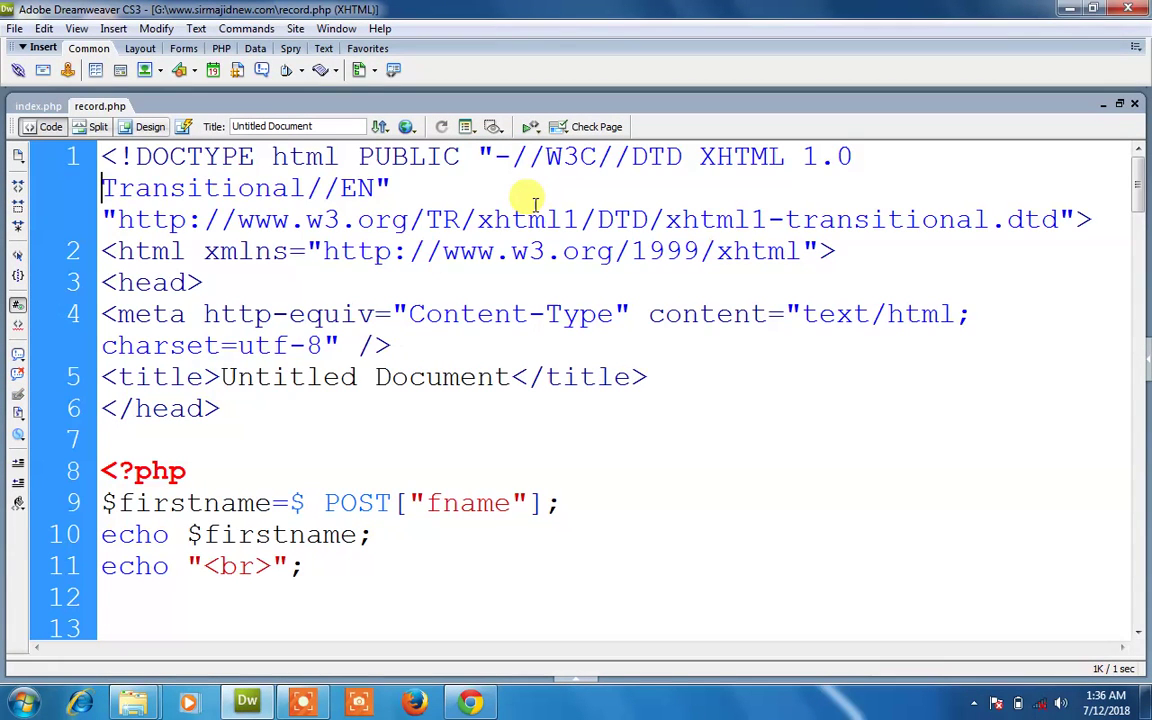
pyautogui.press('Down')
pyautogui.press('Down')
pyautogui.press('Down')
pyautogui.press('Down')
pyautogui.press('Down')
pyautogui.press('Down')
pyautogui.press('Down')
pyautogui.press('Down')
pyautogui.press('Down')
pyautogui.press('Down')
pyautogui.press('Down')
pyautogui.press('Down')
pyautogui.press('Down')
pyautogui.press('Down')
pyautogui.press('Down')
pyautogui.press('Down')
pyautogui.press('Down')
pyautogui.press('Down')
pyautogui.press('Down')
pyautogui.press('Down')
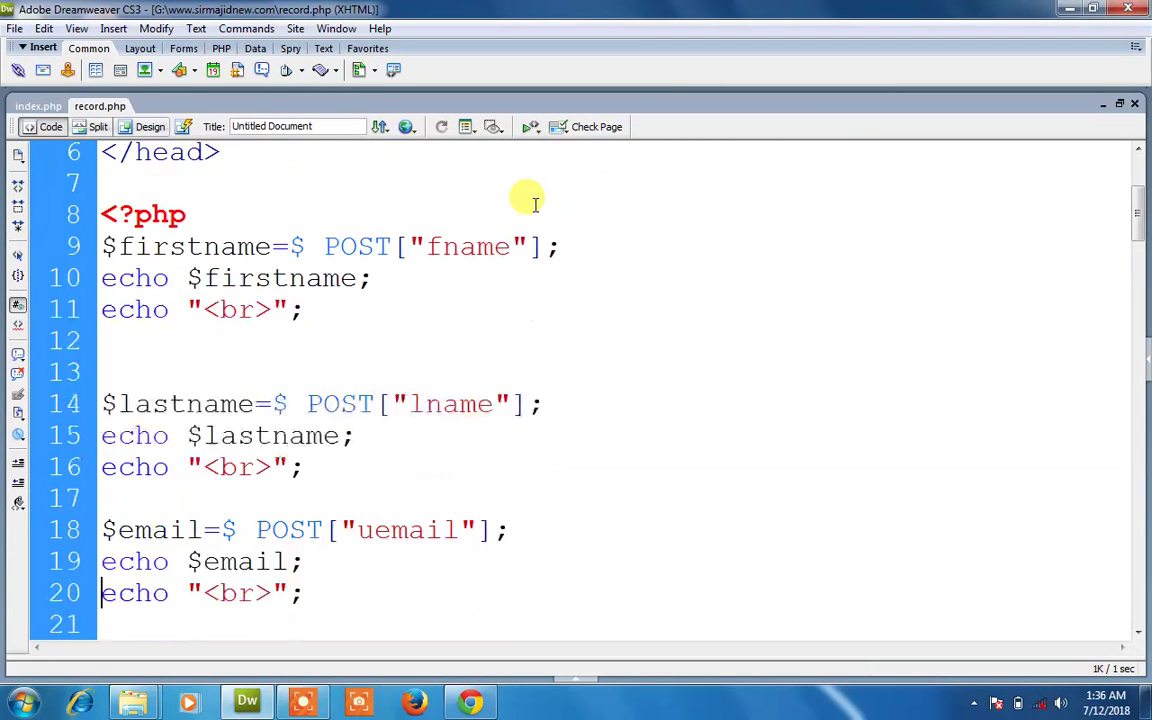
pyautogui.press('Down')
pyautogui.press('Down')
pyautogui.press('Down')
pyautogui.press('Down')
pyautogui.press('Down')
pyautogui.press('Down')
pyautogui.press('Down')
pyautogui.press('Down')
pyautogui.press('Down')
pyautogui.press('Down')
pyautogui.press('Down')
pyautogui.press('Down')
pyautogui.press('Down')
pyautogui.press('Down')
pyautogui.press('Down')
pyautogui.press('Down')
pyautogui.press('Down')
pyautogui.press('Down')
pyautogui.press('Down')
pyautogui.press('Down')
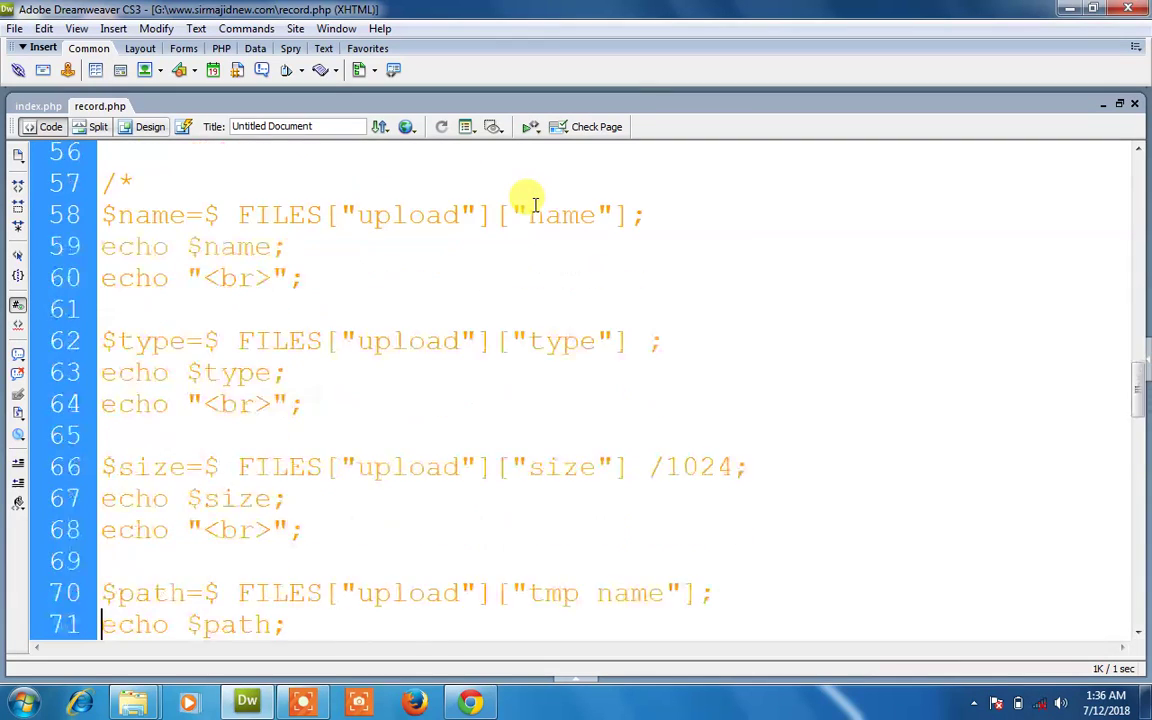
pyautogui.press('Down')
pyautogui.press('Down')
pyautogui.press('Down')
pyautogui.press('Down')
pyautogui.press('Down')
pyautogui.press('Down')
pyautogui.press('Down')
pyautogui.press('Down')
pyautogui.press('Down')
pyautogui.press('Down')
pyautogui.press('Down')
pyautogui.press('Down')
pyautogui.press('Down')
pyautogui.press('Down')
pyautogui.press('Down')
pyautogui.press('Down')
pyautogui.press('Down')
pyautogui.press('Down')
pyautogui.press('Down')
pyautogui.press('Down')
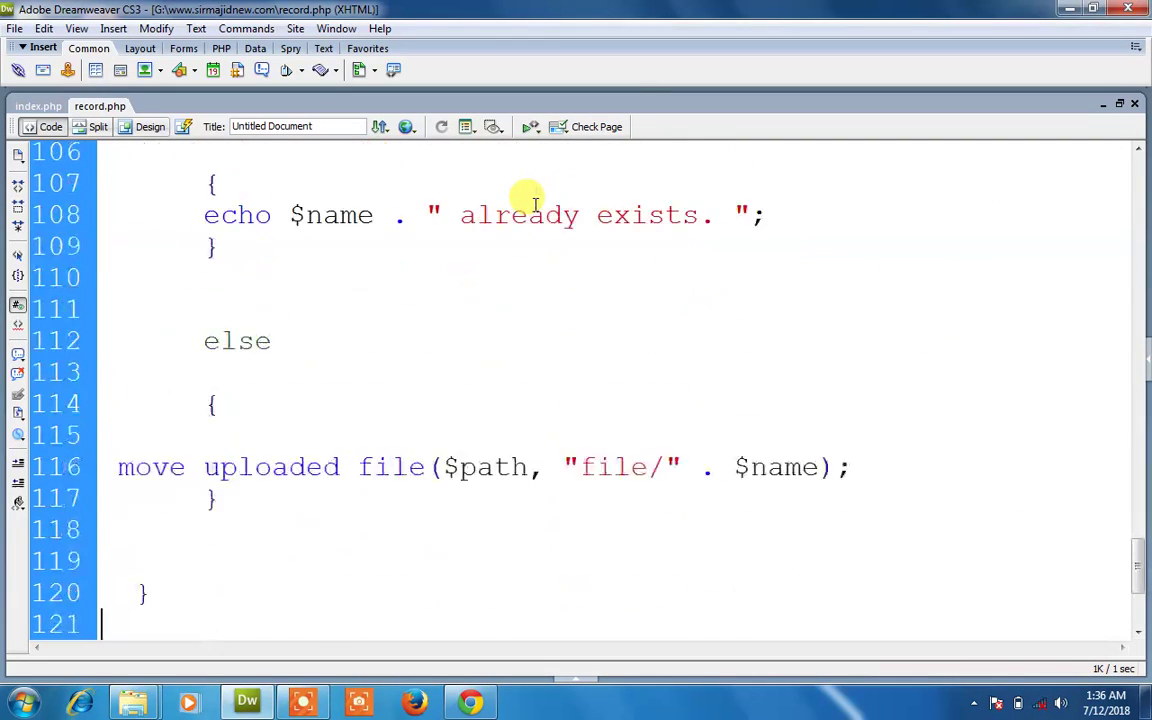
pyautogui.press('Up')
pyautogui.press('Up')
pyautogui.press('Up')
pyautogui.press('Up')
pyautogui.press('Up')
pyautogui.press('Up')
pyautogui.press('Up')
pyautogui.press('Up')
pyautogui.press('Up')
pyautogui.press('Up')
pyautogui.press('Up')
pyautogui.press('Up')
pyautogui.press('Up')
pyautogui.press('Up')
pyautogui.press('Up')
pyautogui.press('Up')
pyautogui.press('Up')
pyautogui.press('Up')
pyautogui.press('Up')
pyautogui.press('Up')
pyautogui.press('Up')
pyautogui.press('Up')
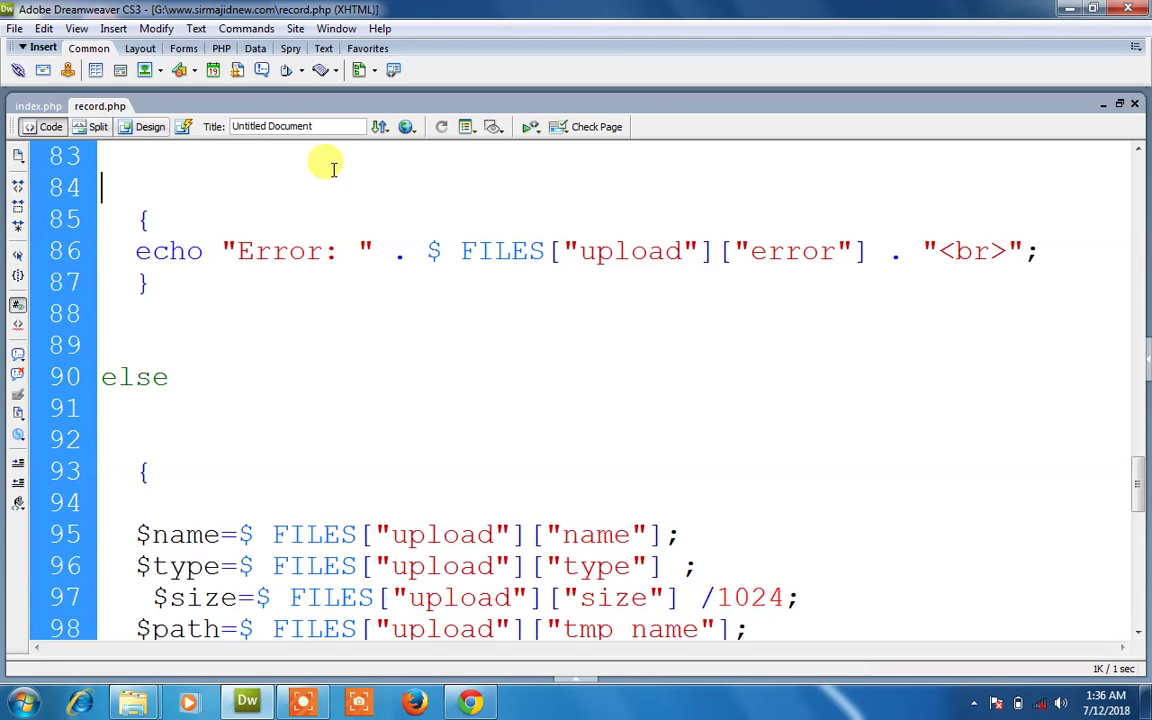
# Compare the database connection code in index.php with the form-processing code in record.php
pyautogui.click(38, 108)
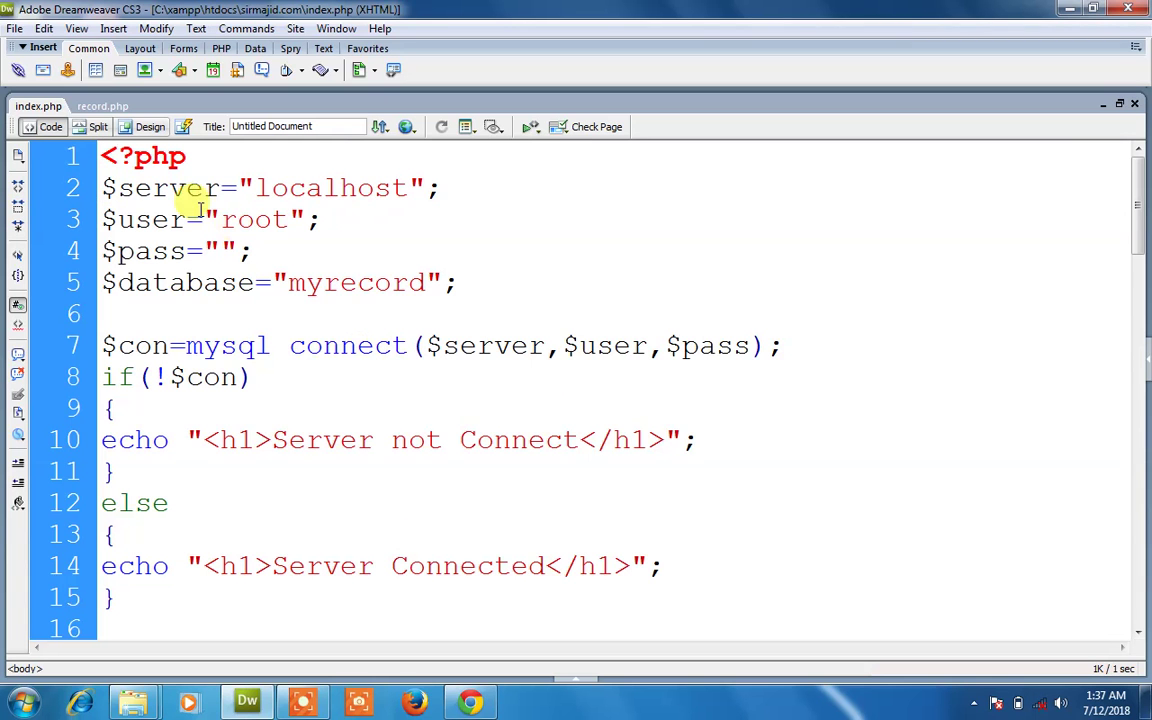
pyautogui.click(105, 106)
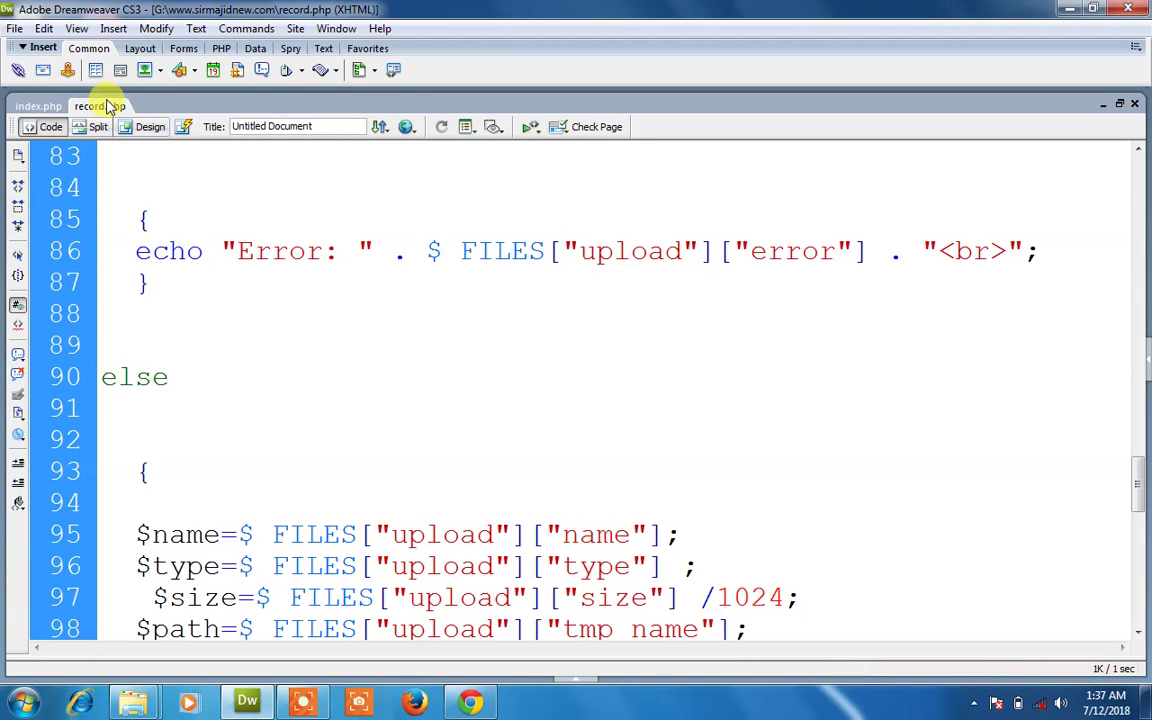
pyautogui.click(38, 106)
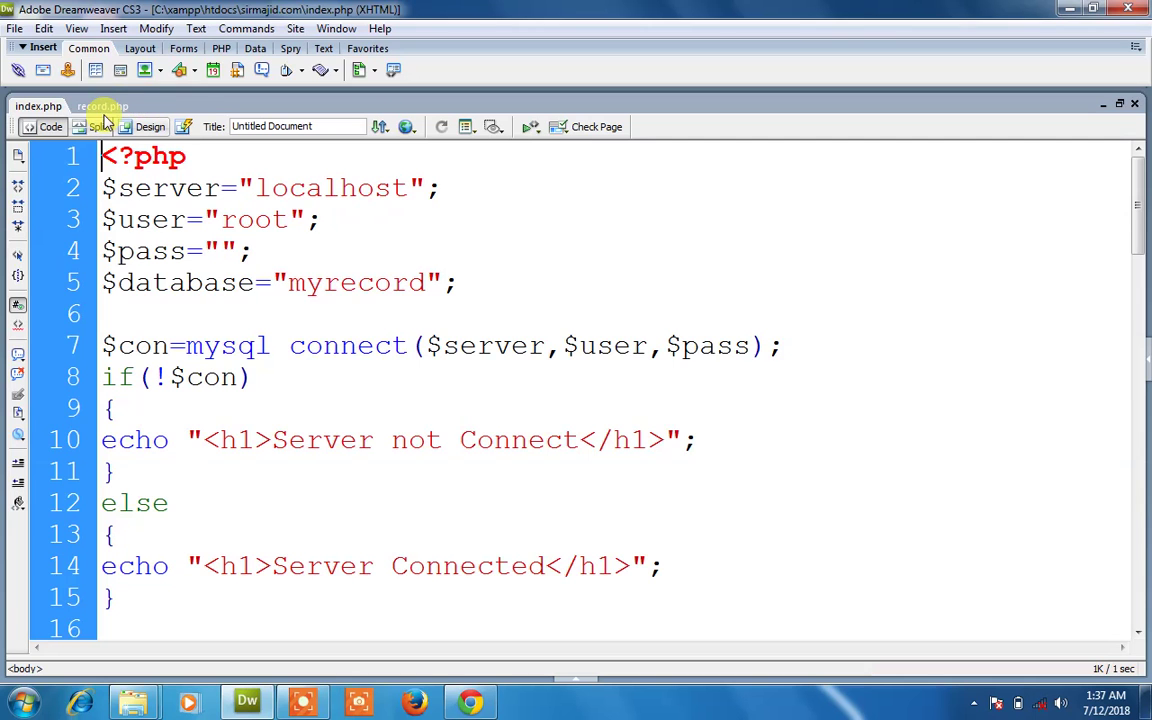
pyautogui.click(104, 106)
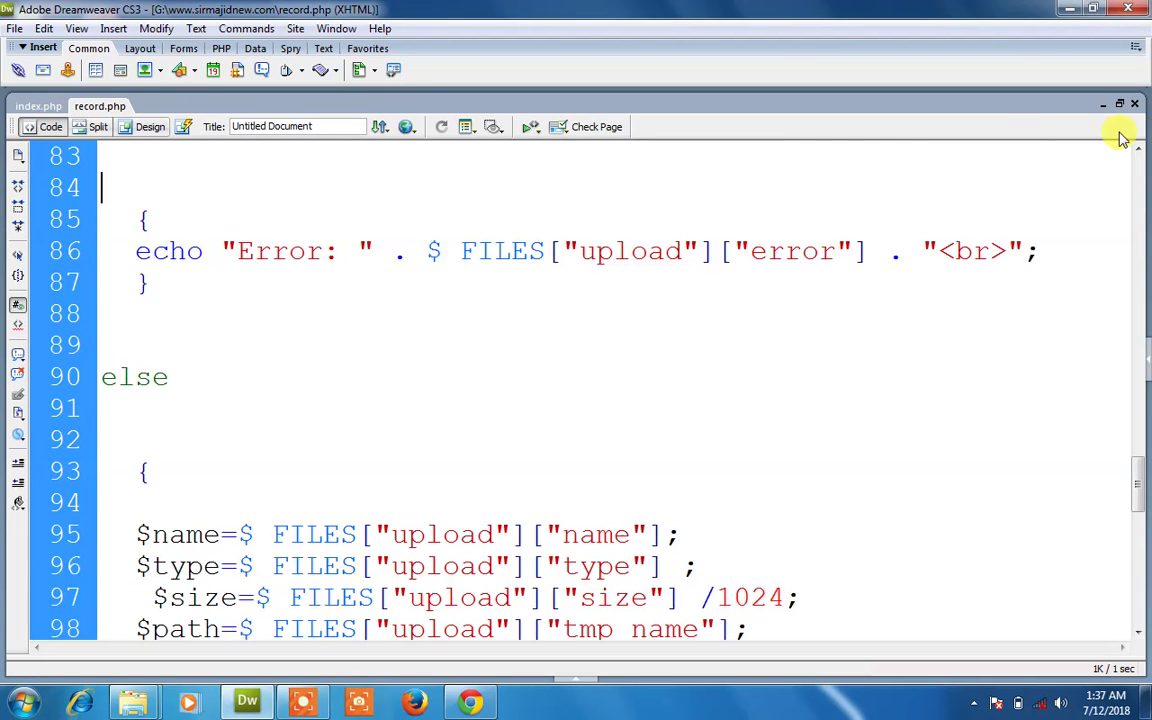
# Close record.php and check the myrecord database in phpMyAdmin, returning to index.php in Dreamweaver
pyautogui.click(1134, 104)
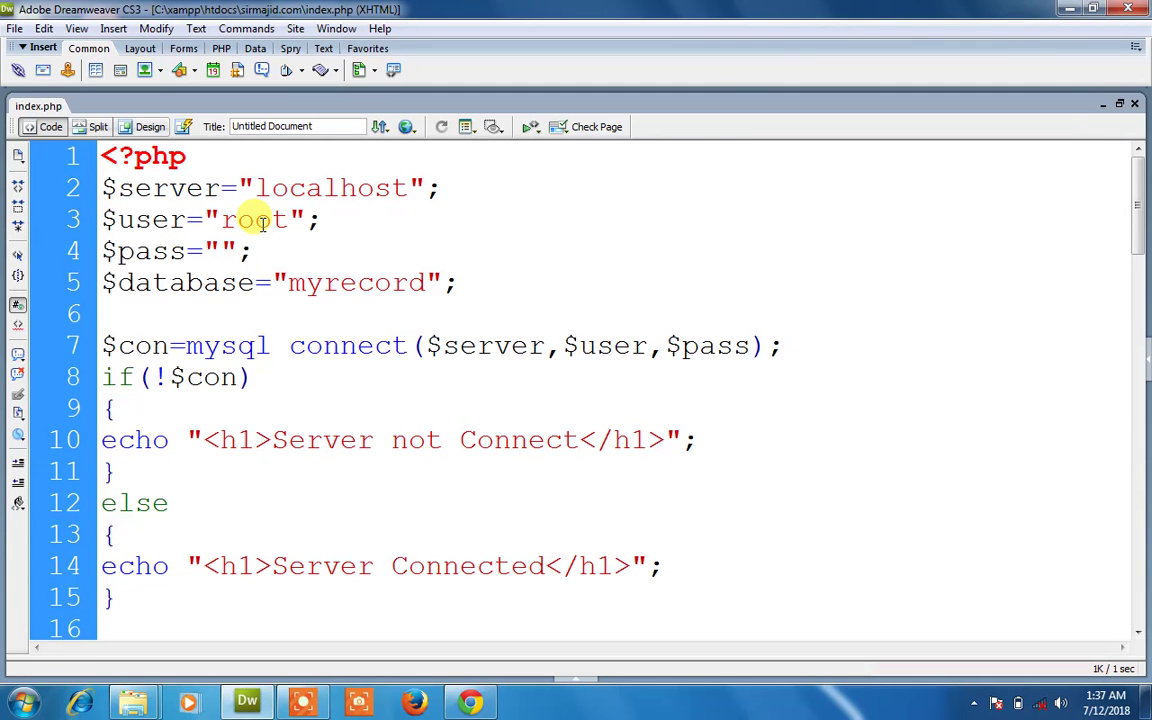
pyautogui.hotkey('alt', 'Tab')
pyautogui.hotkey('alt', 'Tab')
pyautogui.hotkey('alt', 'Tab')
pyautogui.hotkey('alt', 'Tab')
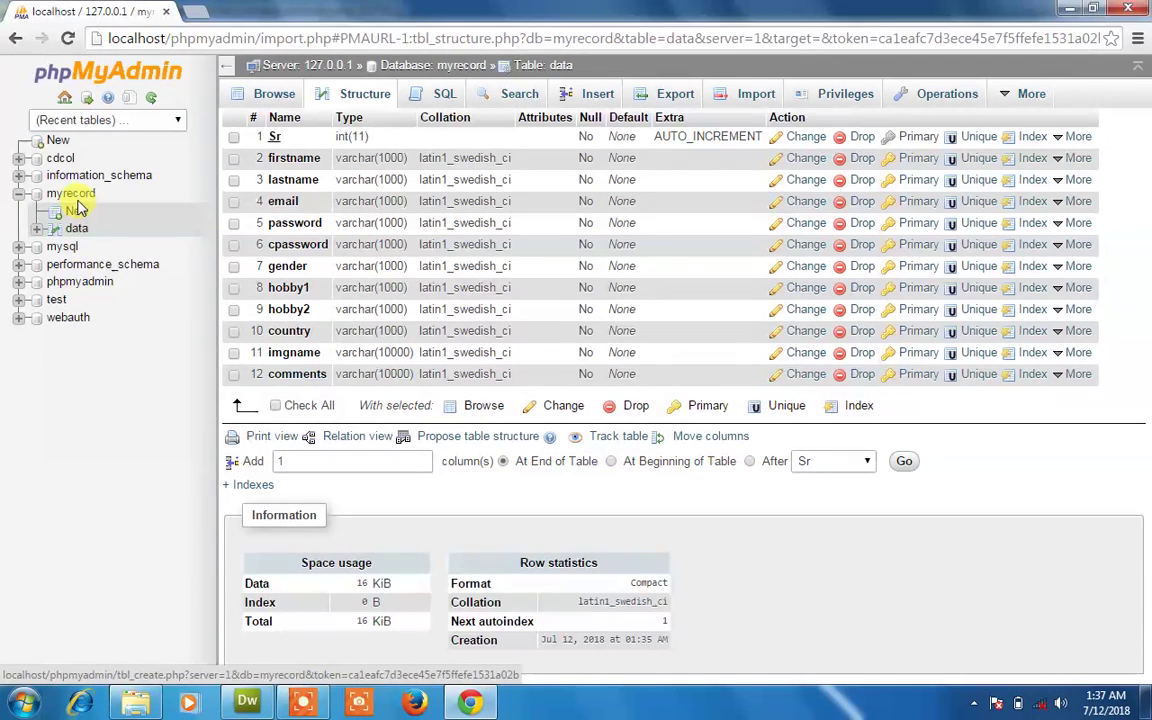
pyautogui.hotkey('alt', 'Tab')
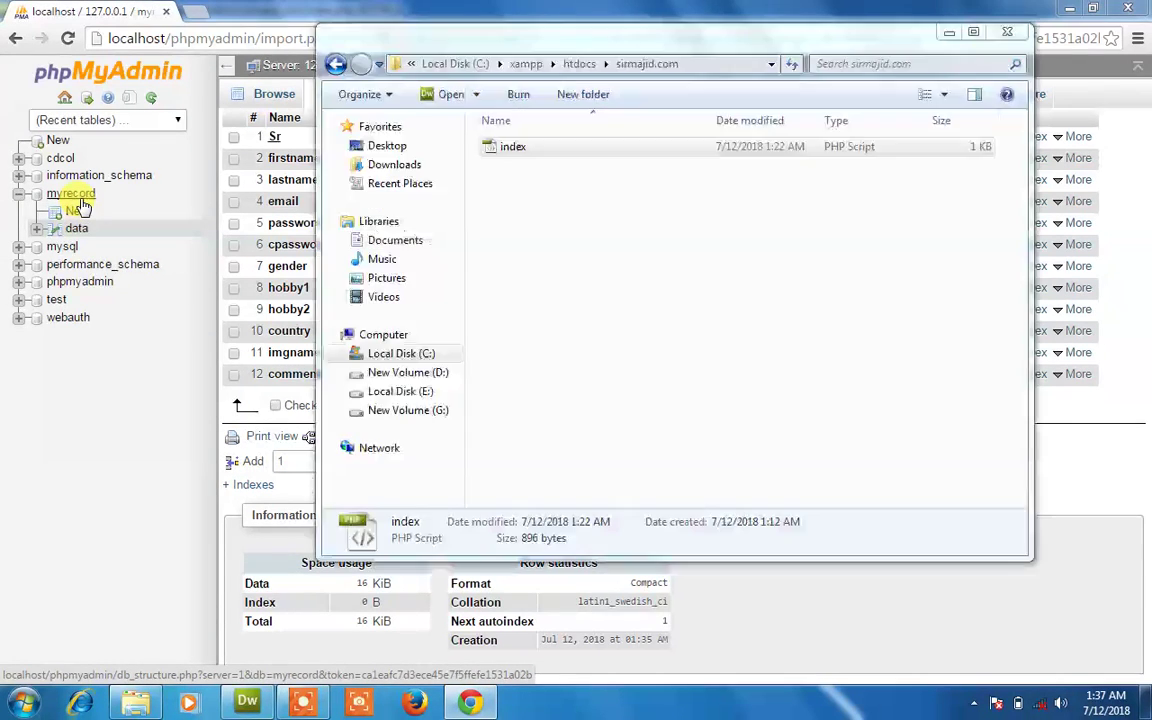
pyautogui.hotkey('alt', 'Tab')
pyautogui.hotkey('alt', 'Tab')
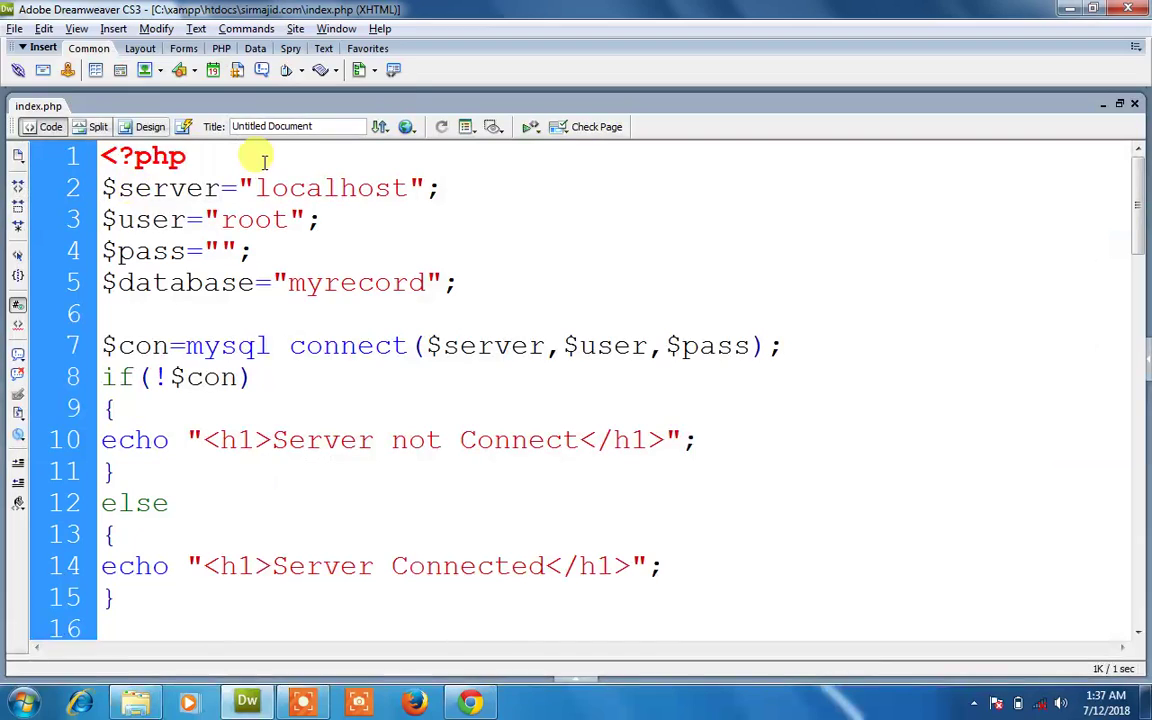
# Insert three blank lines below the $server line in index.php and highlight the $server variable name
pyautogui.click(445, 192)
pyautogui.press('Return')
pyautogui.press('Return')
pyautogui.press('Return')
pyautogui.press('Up')
pyautogui.press('Up')
pyautogui.press('Up')
pyautogui.hotkey('shift', 'Down')
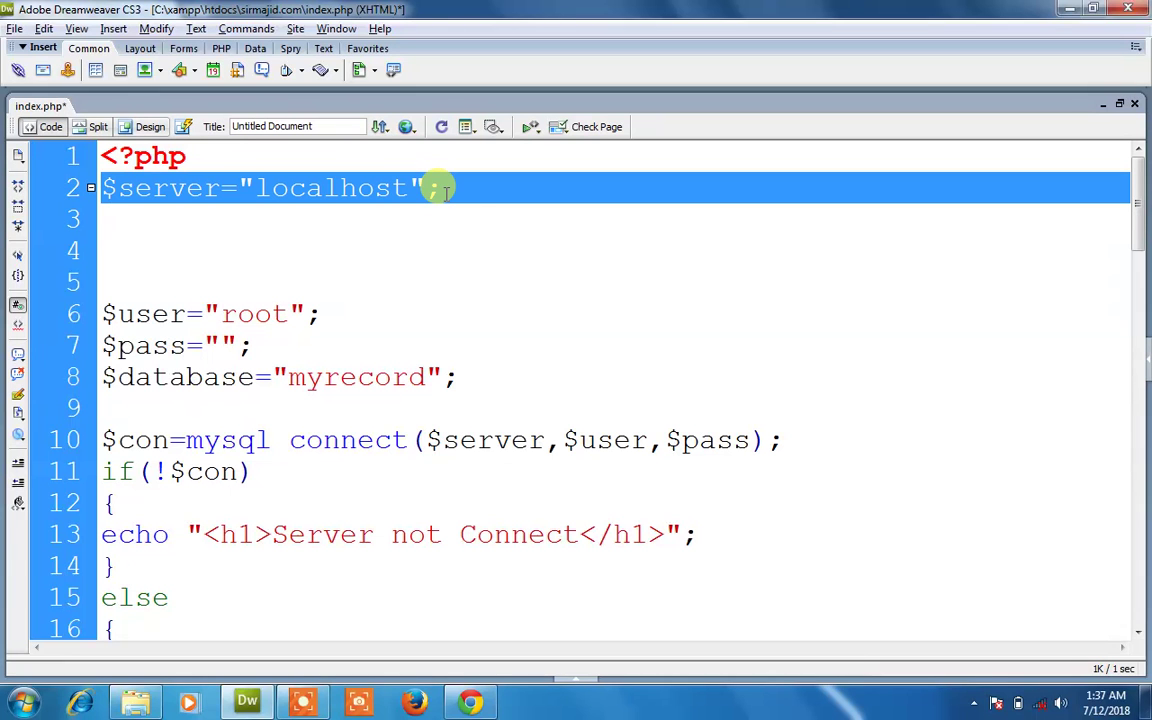
pyautogui.click(205, 189)
pyautogui.moveTo(213, 188); pyautogui.dragTo(82, 162)
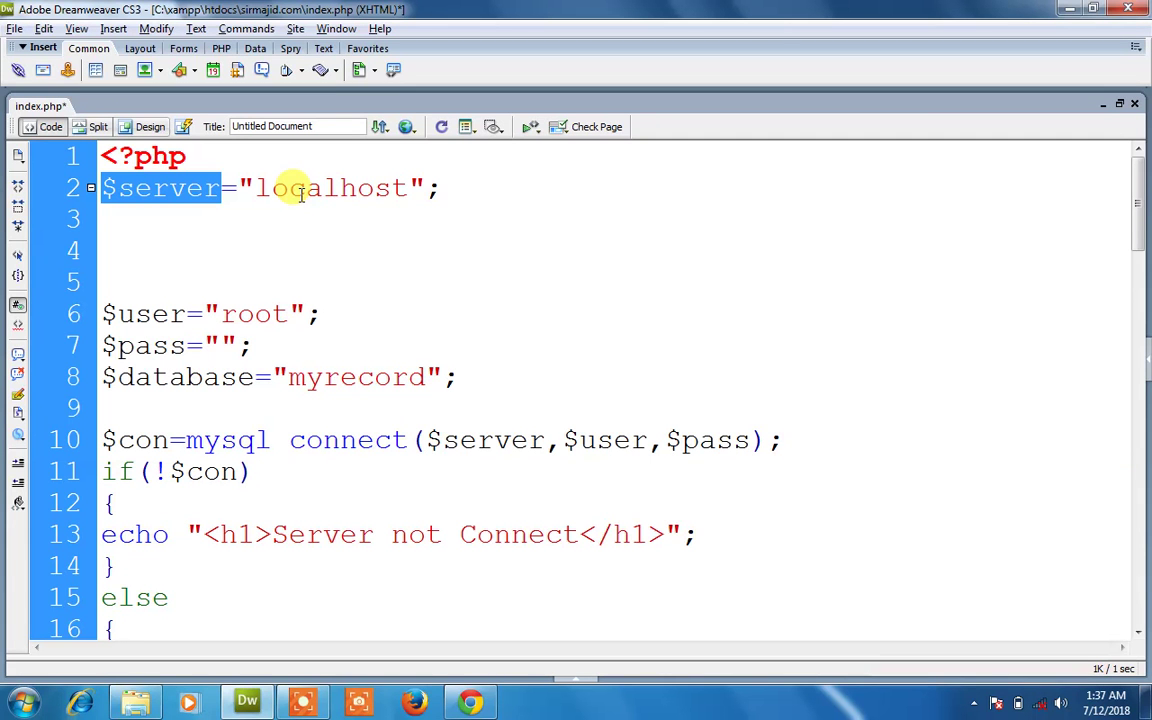
# Delete two of the blank lines between the $server and $user lines
pyautogui.press('Down')
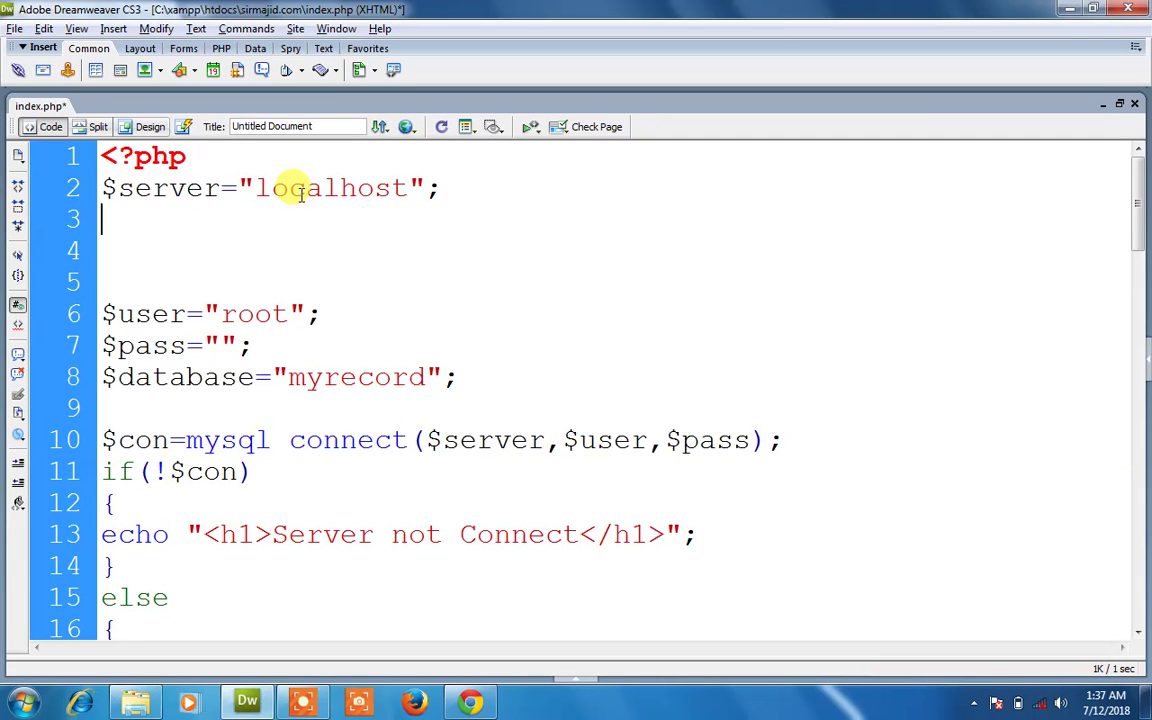
pyautogui.press('Delete')
pyautogui.press('Down')
pyautogui.press('Down')
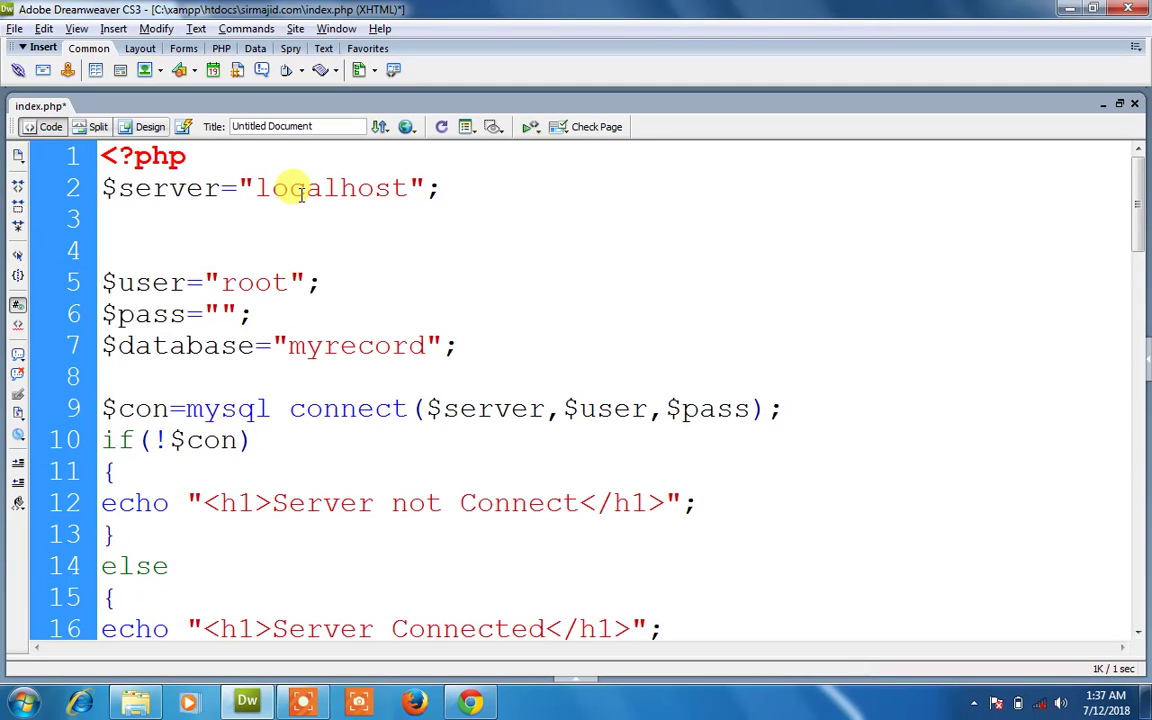
pyautogui.press('BackSpace')
# Insert two blank lines between the $user and $pass lines and highlight the $user variable name
pyautogui.press('Down')
pyautogui.press('Return')
pyautogui.press('Return')
pyautogui.press('Up')
pyautogui.press('Up')
pyautogui.press('Up')
pyautogui.hotkey('shift', 'Right')
pyautogui.hotkey('shift', 'Right')
pyautogui.hotkey('shift', 'Right')
pyautogui.hotkey('shift', 'Right')
pyautogui.hotkey('shift', 'Right')
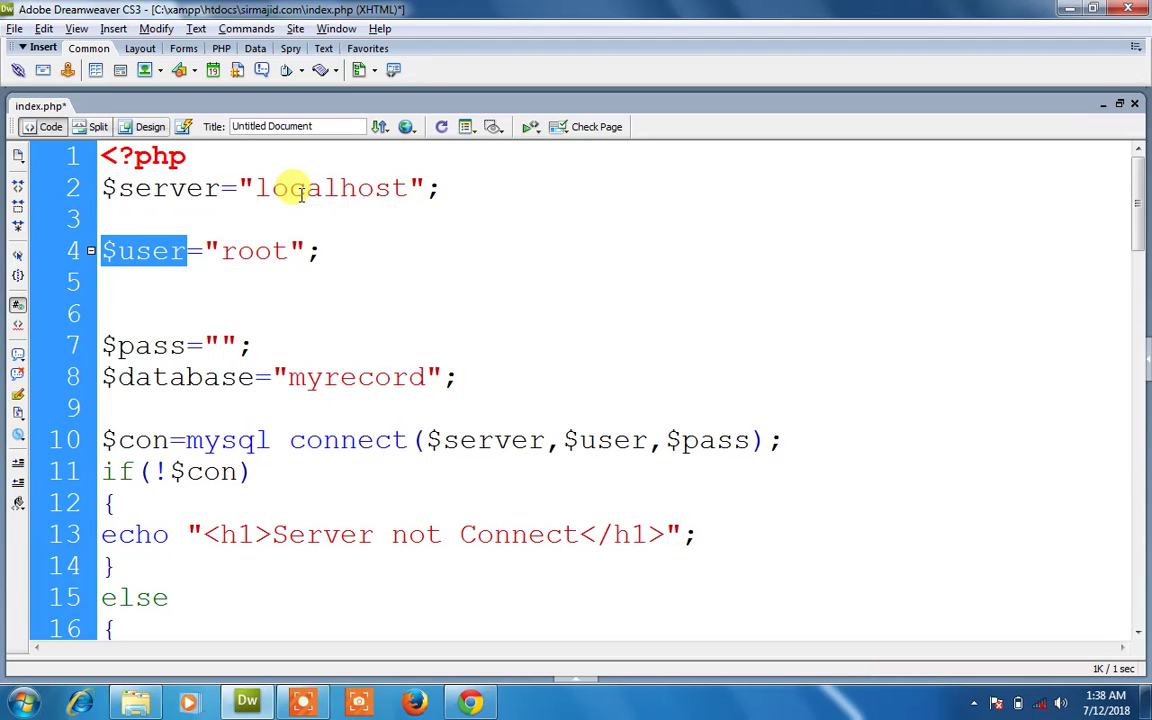
# Highlight the value root assigned to the $user variable
pyautogui.press('Right')
pyautogui.press('Right')
pyautogui.press('Right')
pyautogui.press('Right')
pyautogui.press('Right')
pyautogui.press('Right')
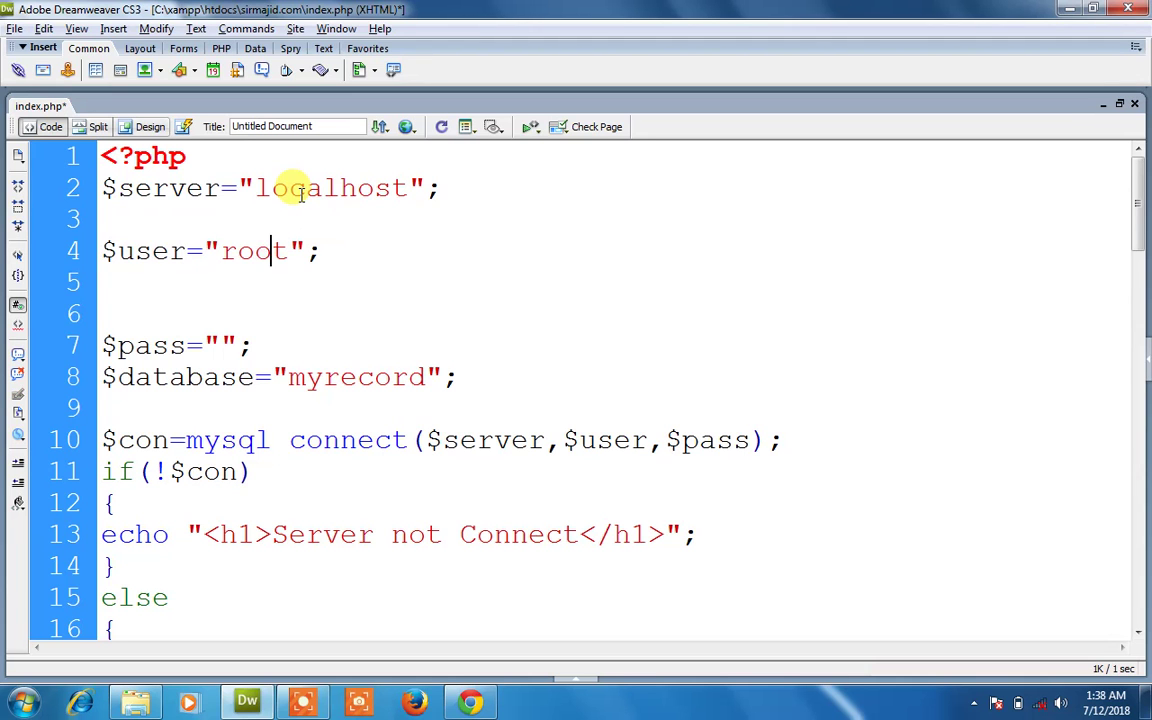
pyautogui.hotkey('shift', 'Left')
pyautogui.hotkey('shift', 'Left')
pyautogui.hotkey('shift', 'Left')
pyautogui.hotkey('shift', 'Left')
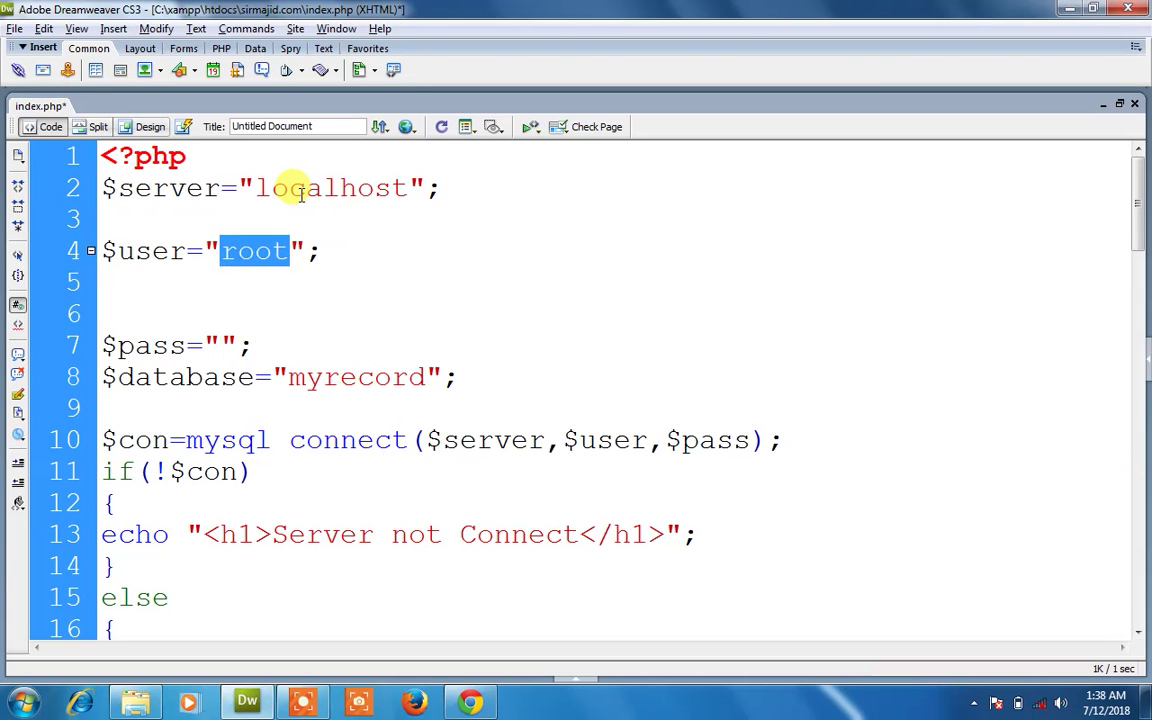
# Insert two blank lines between the $pass and $database lines
pyautogui.press('Right')
pyautogui.press('Down')
pyautogui.press('Down')
pyautogui.press('Down')
pyautogui.press('Return')
pyautogui.press('Return')
pyautogui.press('Up')
pyautogui.press('Up')
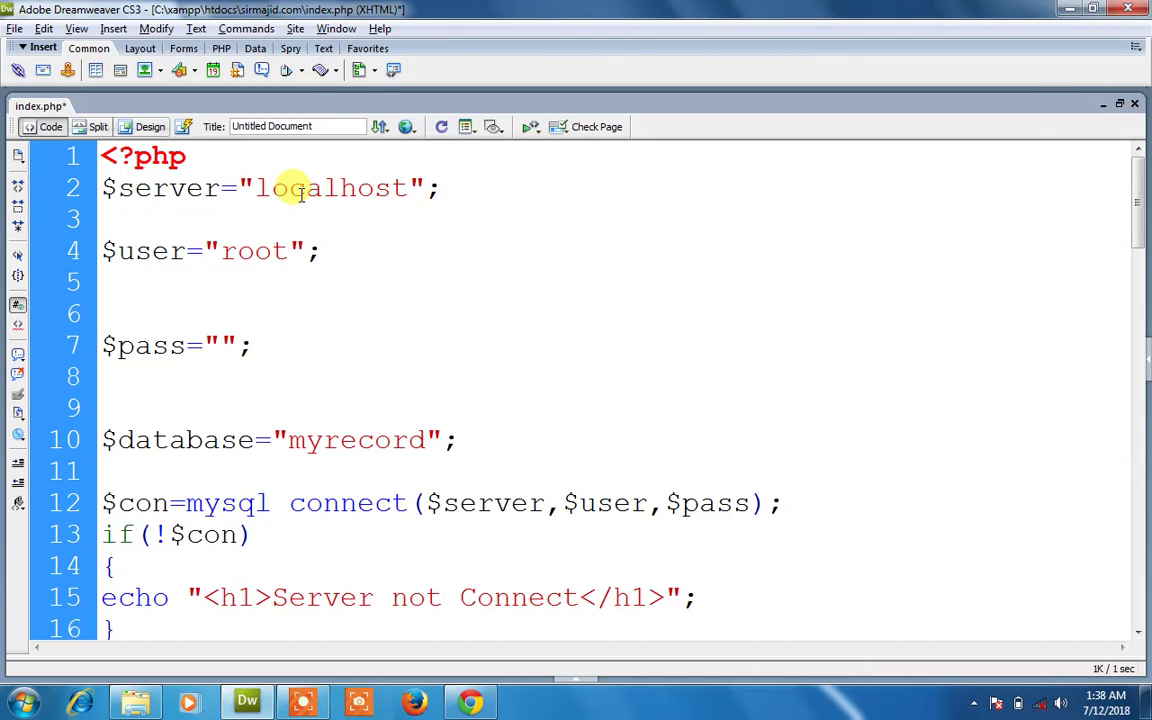
# Go back over the $server, $user and $pass lines and highlight the $database variable name
pyautogui.press('Up')
pyautogui.press('Up')
pyautogui.press('Up')
pyautogui.press('Up')
pyautogui.press('Up')
pyautogui.press('Down')
pyautogui.press('Down')
pyautogui.press('Down')
pyautogui.press('Down')
pyautogui.press('Down')
pyautogui.press('Down')
pyautogui.press('Down')
pyautogui.press('Down')
pyautogui.hotkey('shift', 'Right')
pyautogui.hotkey('shift', 'Right')
pyautogui.hotkey('shift', 'Right')
pyautogui.hotkey('shift', 'Right')
pyautogui.hotkey('shift', 'Right')
pyautogui.hotkey('shift', 'Right')
pyautogui.hotkey('shift', 'Right')
pyautogui.hotkey('shift', 'Right')
pyautogui.hotkey('shift', 'Right')
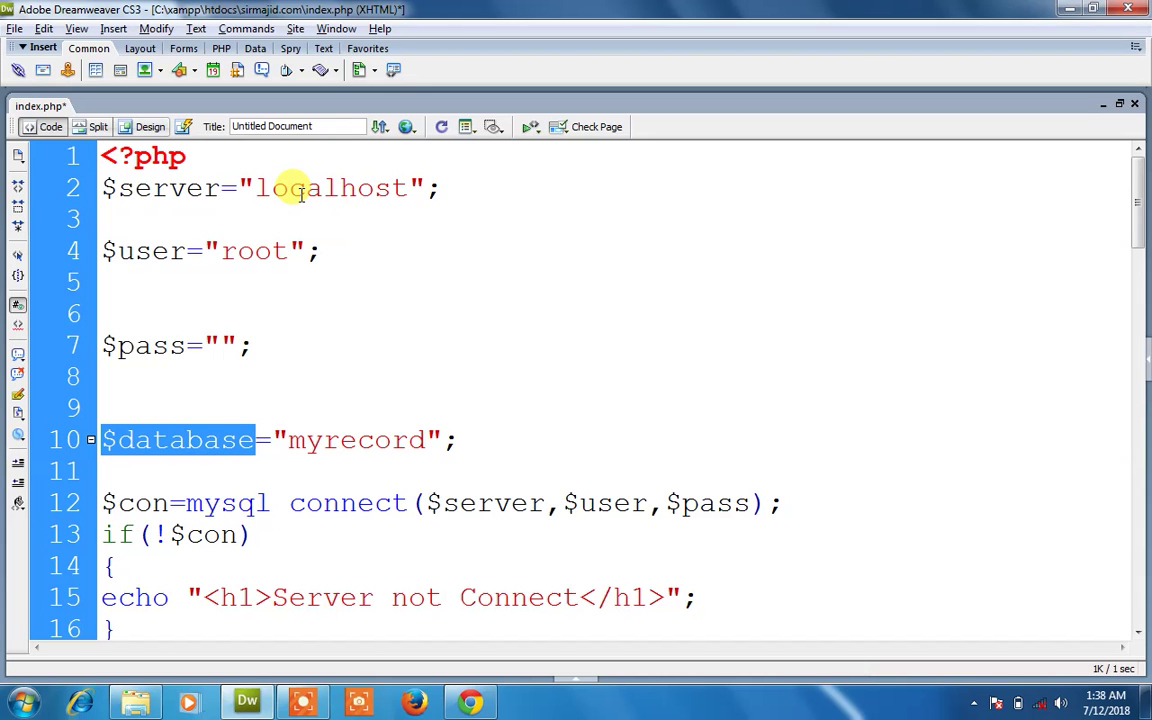